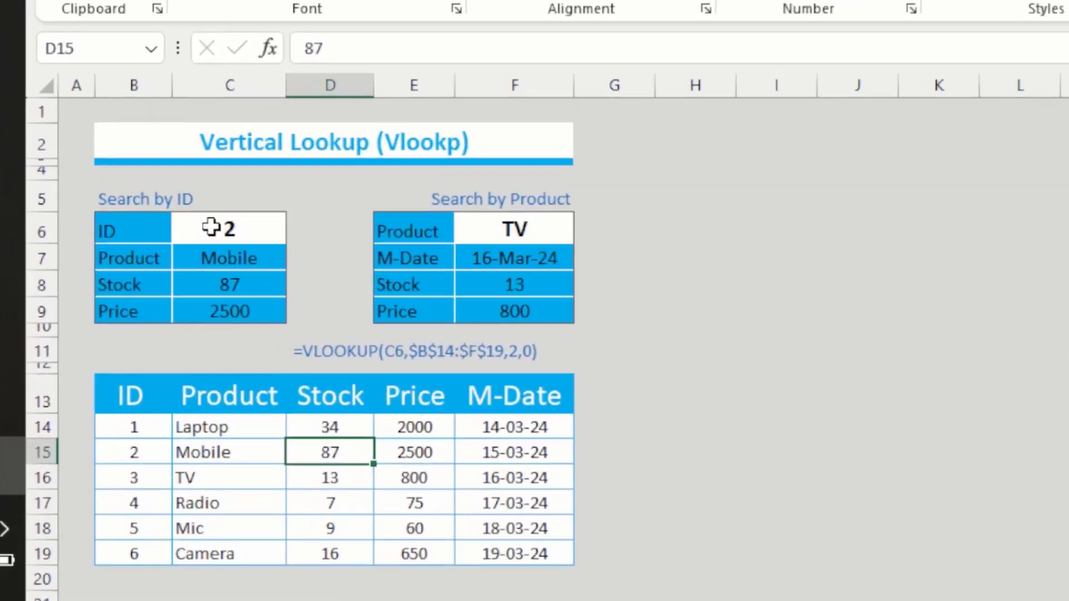
Examine the Search by ID and Search by Product boxes, including their lookup inputs and result cells
click(167, 260)
drag(175, 265, 222, 307)
drag(538, 229, 551, 319)
click(243, 222)
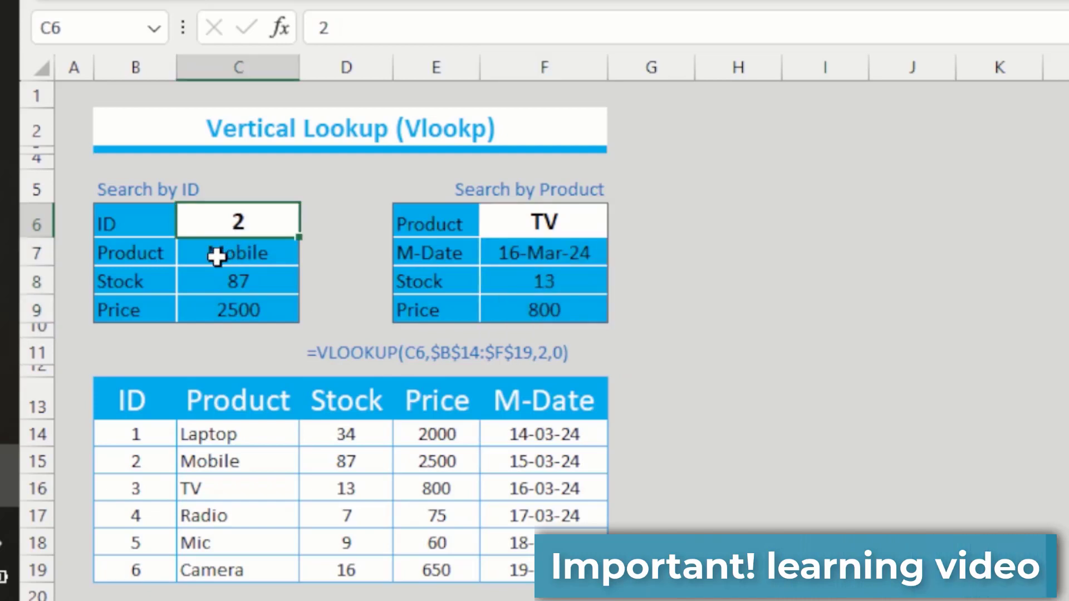
drag(214, 253, 258, 313)
click(541, 251)
drag(554, 249, 558, 306)
click(558, 282)
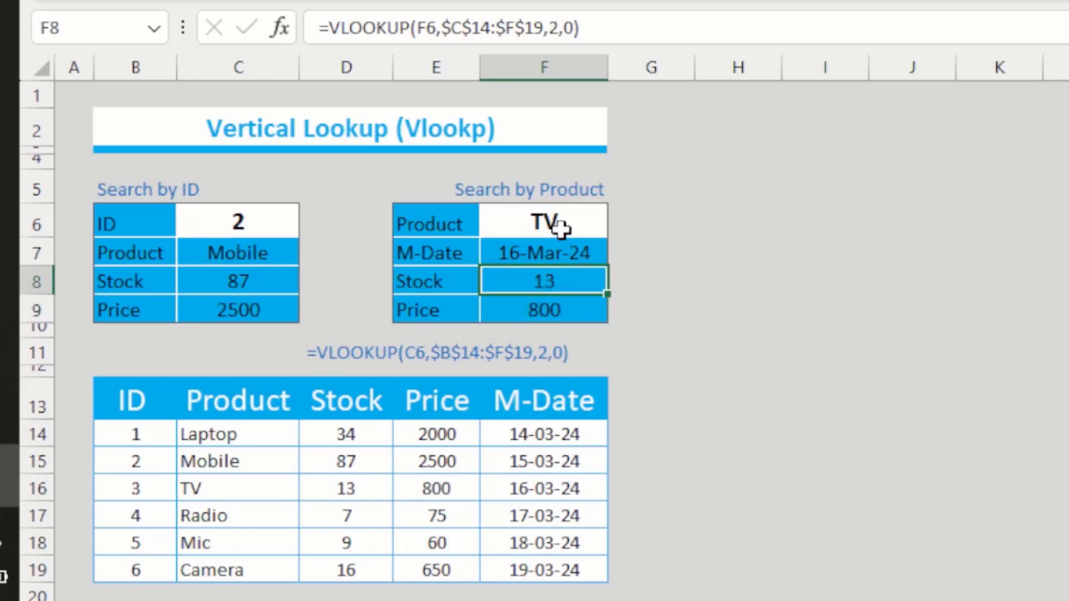
click(215, 186)
click(564, 193)
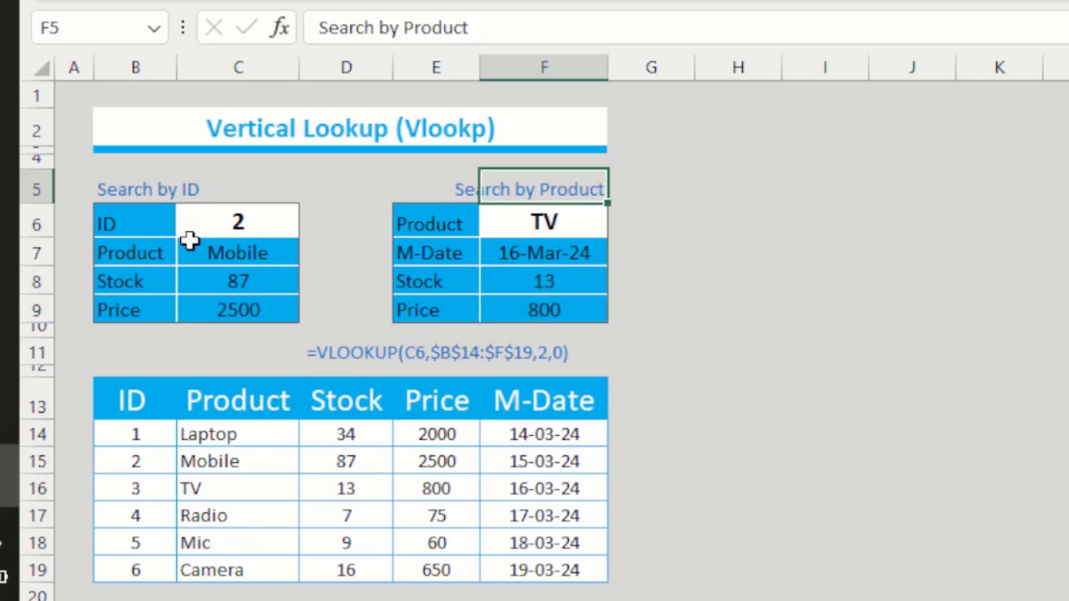
Set the ID in the Search by ID box to 3 and compare its results with the matching table row
click(221, 241)
click(231, 225)
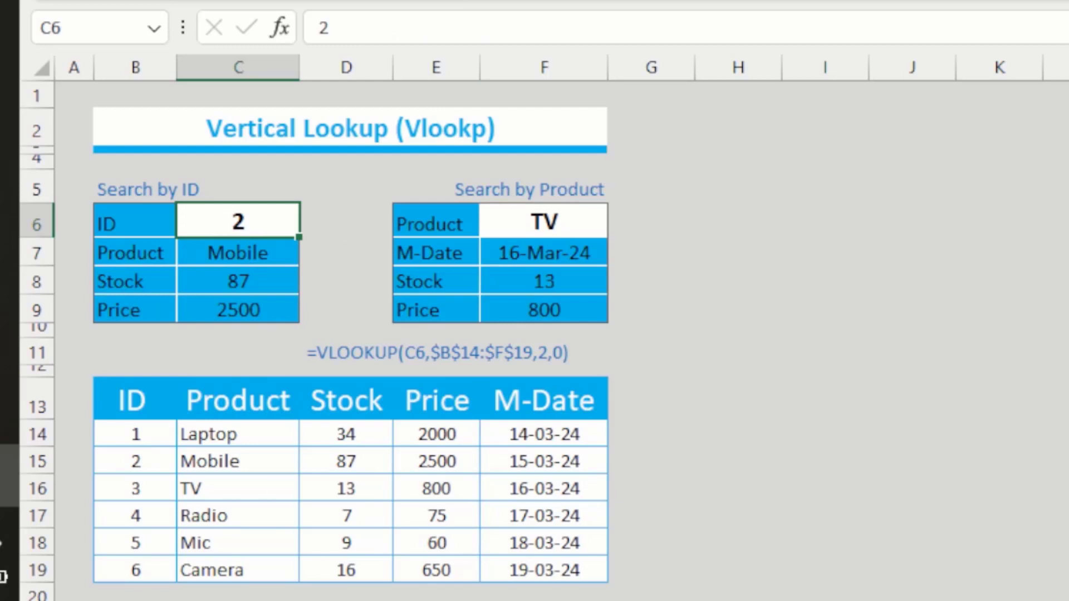
text(3)
key(Return)
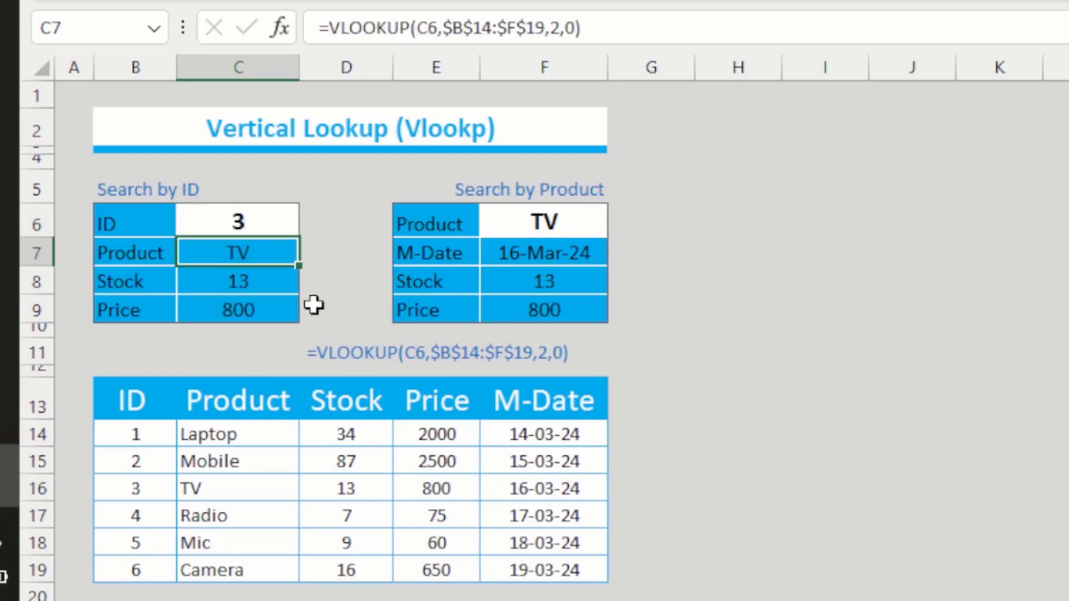
click(139, 489)
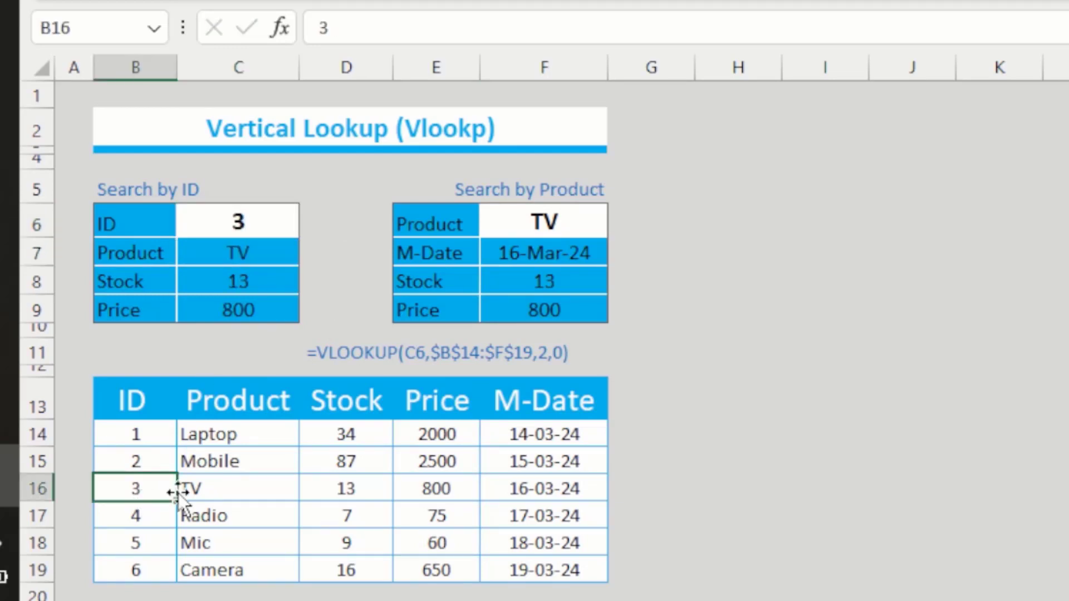
click(188, 489)
click(365, 489)
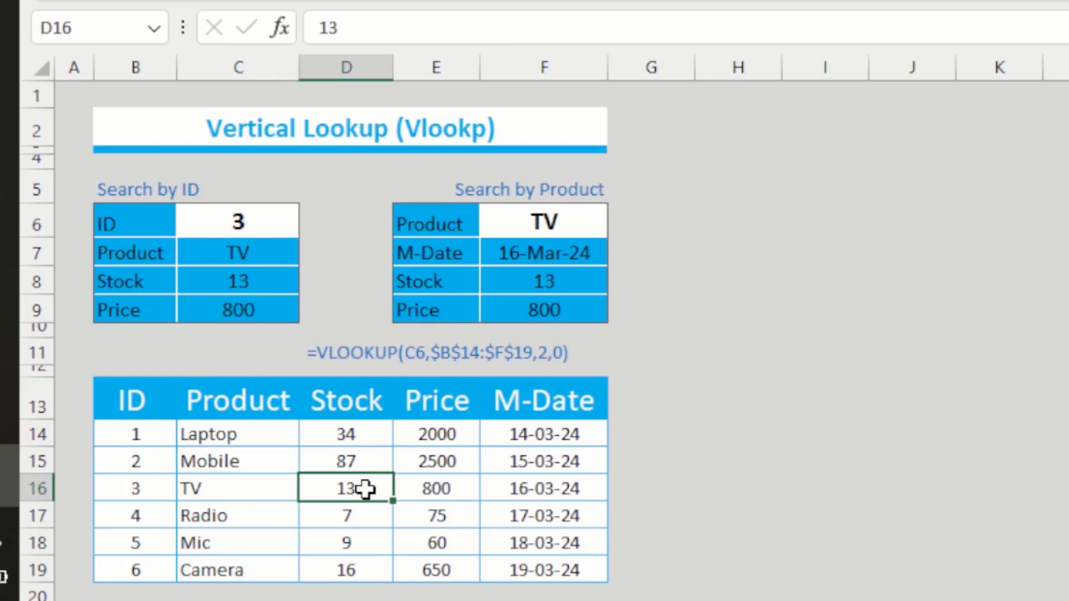
click(465, 489)
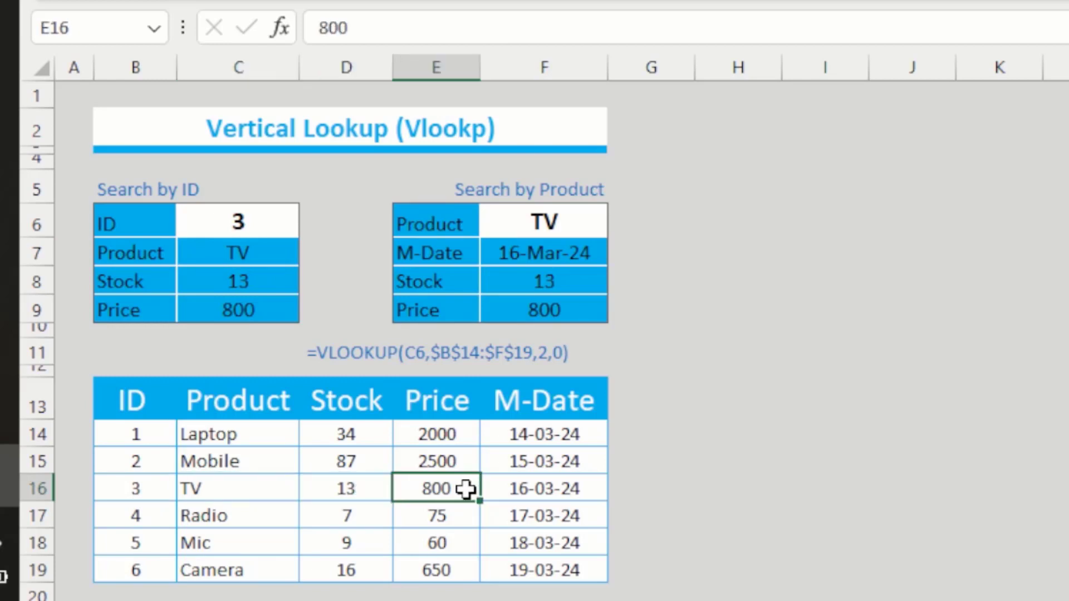
Enter mobile as the product in cell F6 of the Search by Product box
click(527, 222)
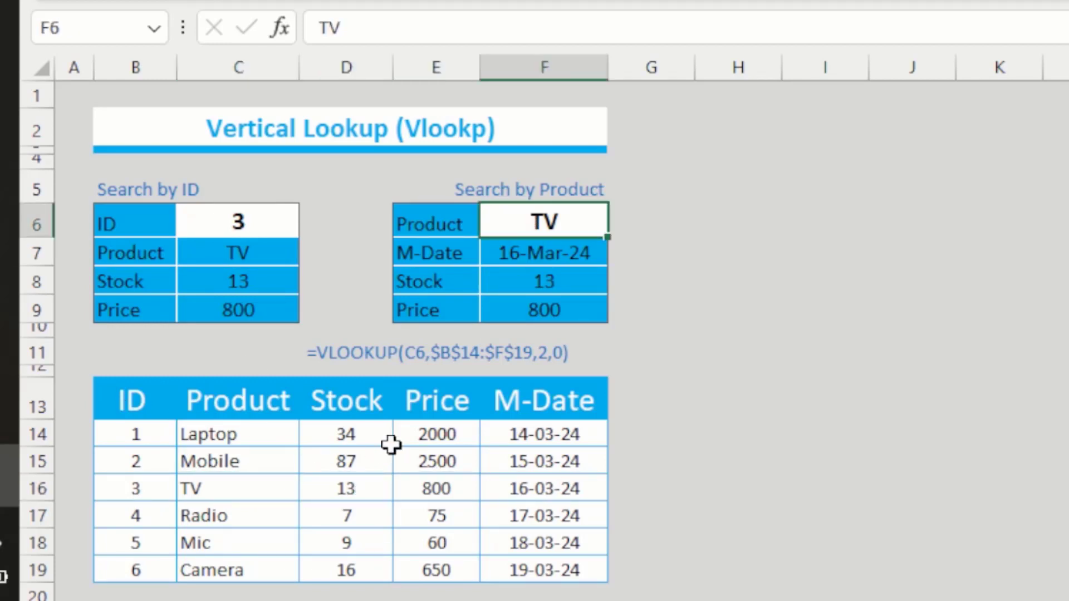
text(mobile)
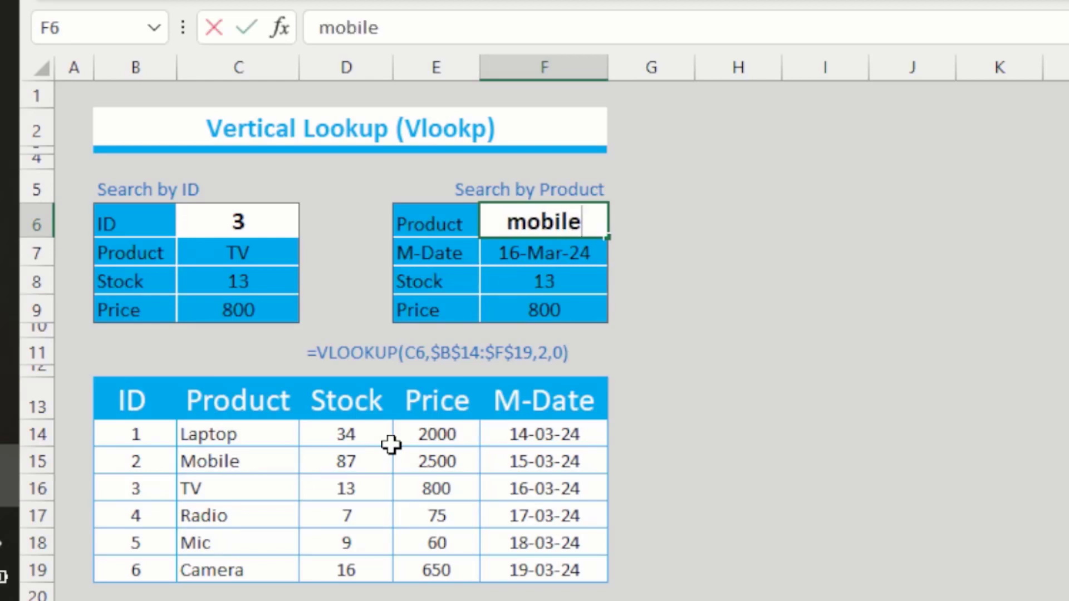
key(Return)
Compare the M-Date, Stock and Price results for mobile with the Mobile row in the table
click(224, 462)
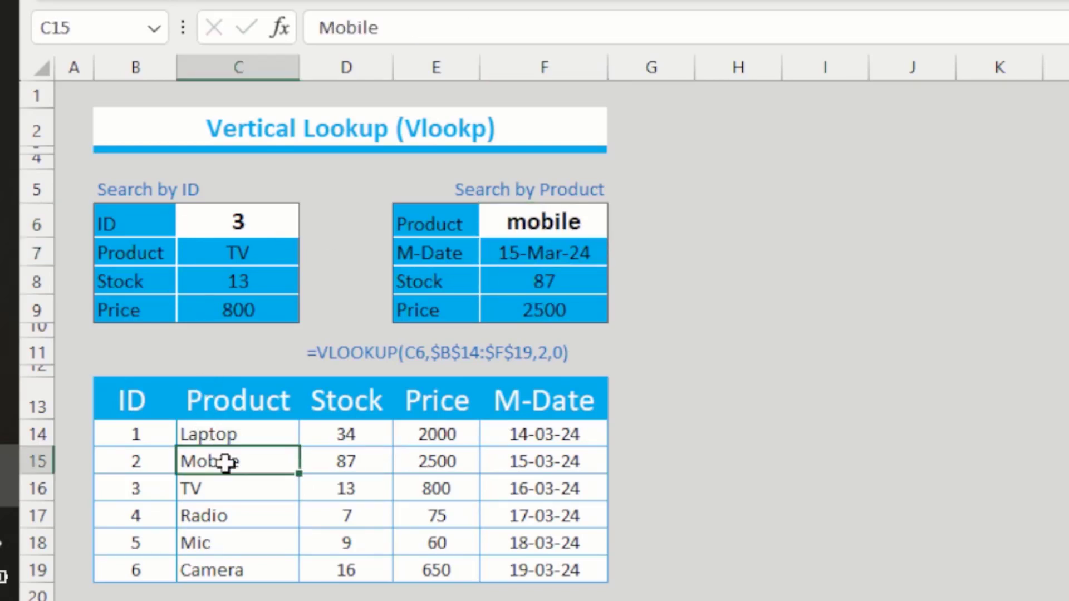
click(529, 463)
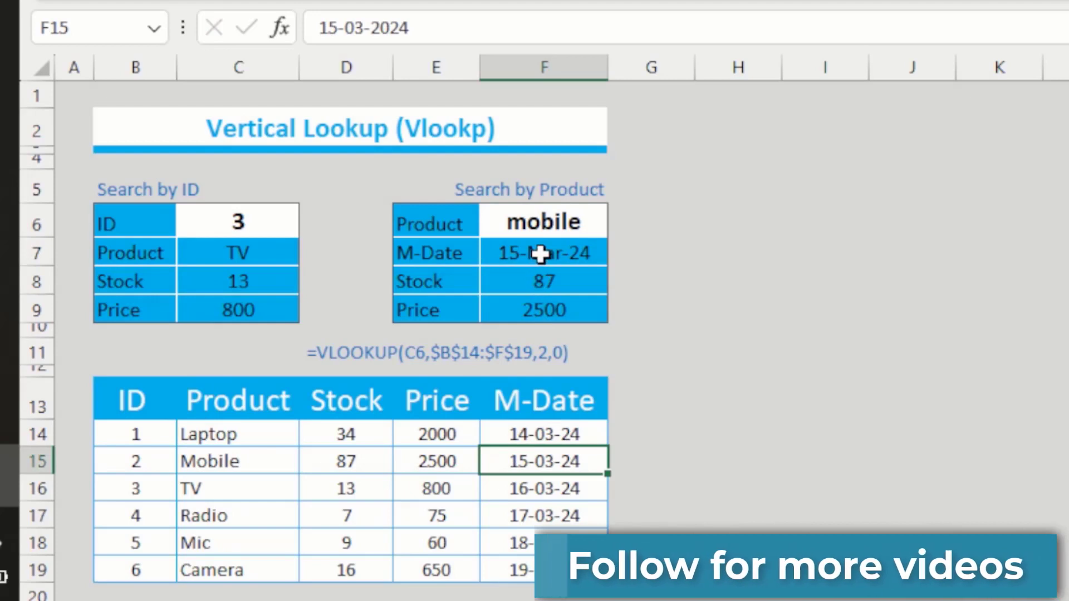
click(544, 253)
click(545, 294)
click(346, 461)
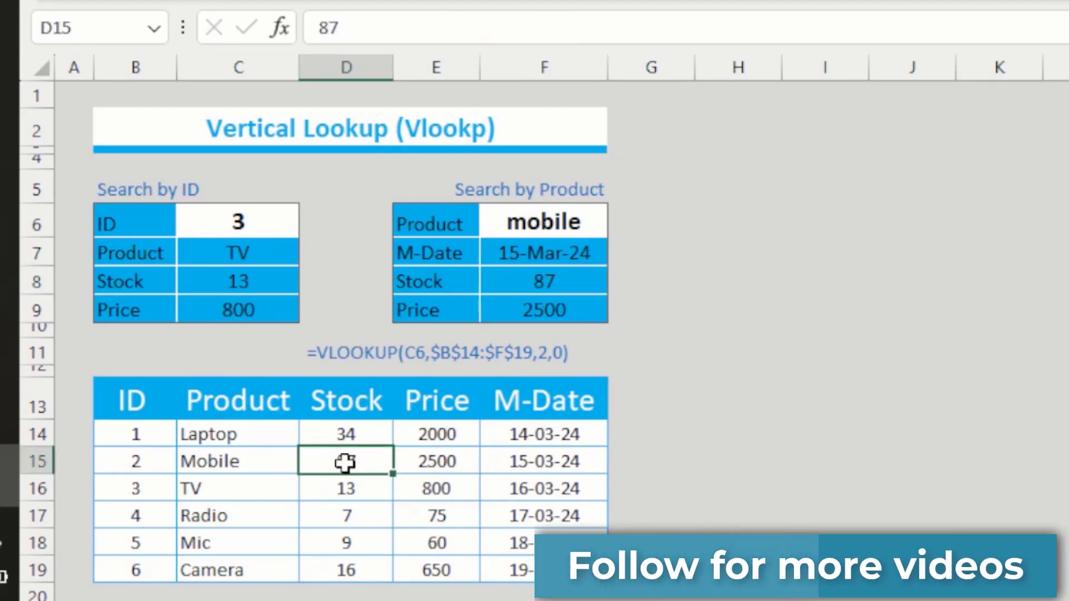
click(560, 306)
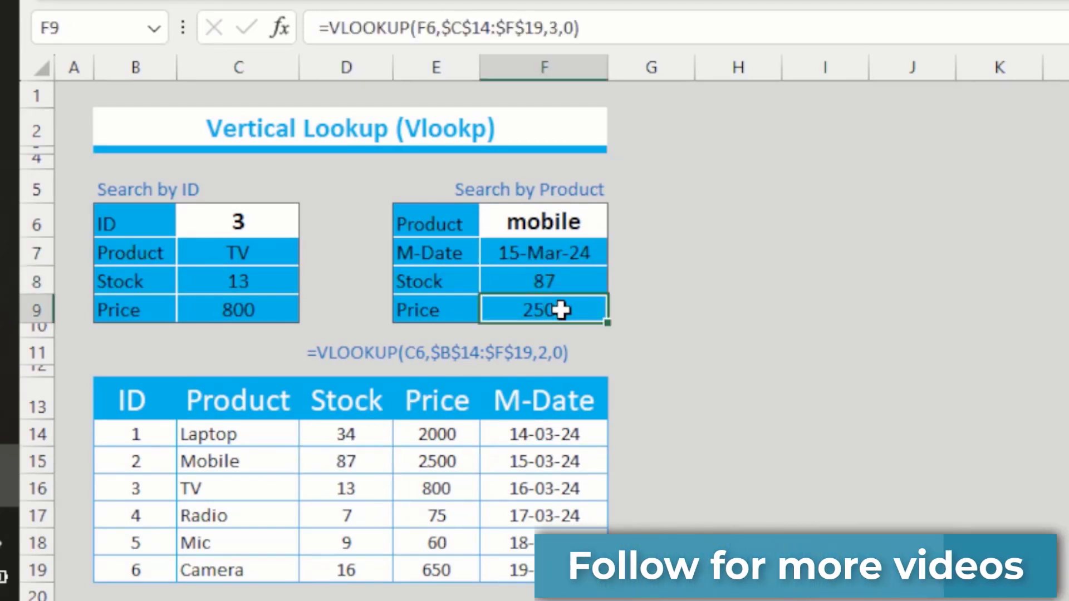
click(437, 457)
click(825, 350)
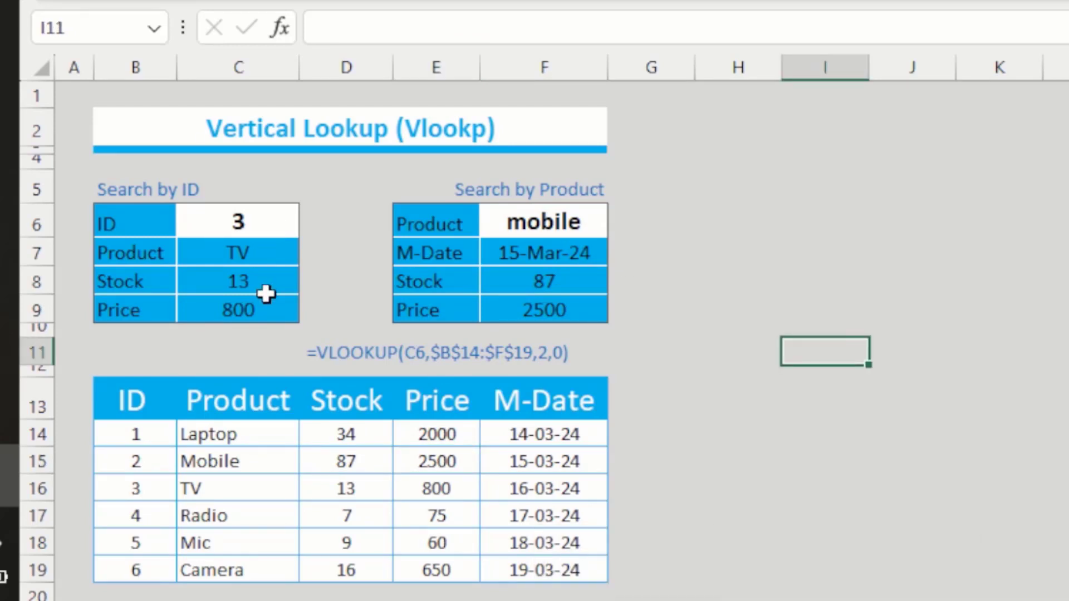
Clear the lookup formulas from C7:C9 and F7:F9 in both search boxes
drag(233, 248, 235, 309)
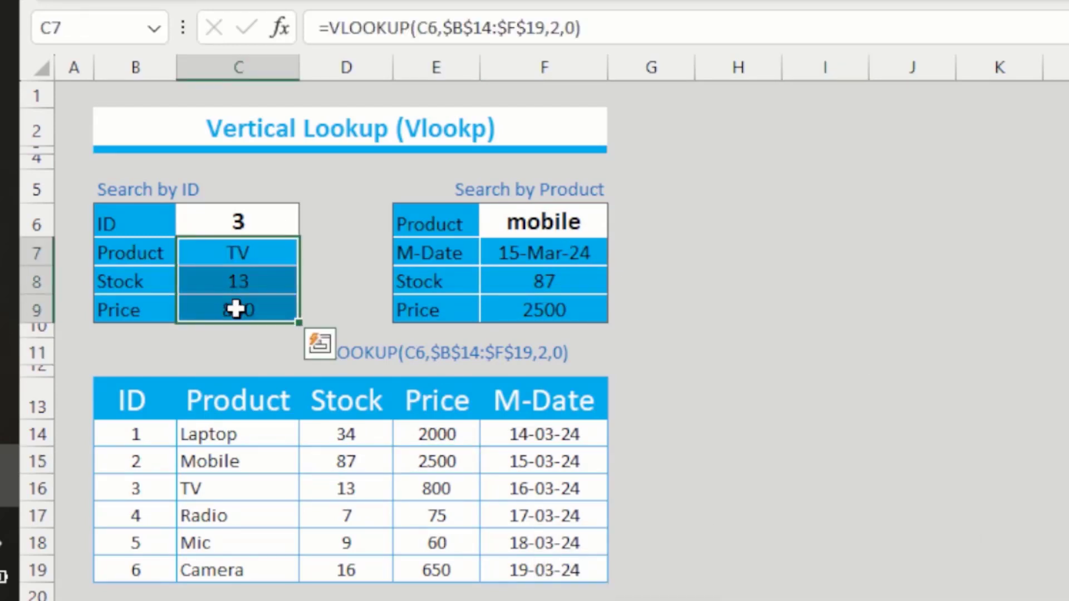
key(Delete)
click(548, 228)
click(536, 254)
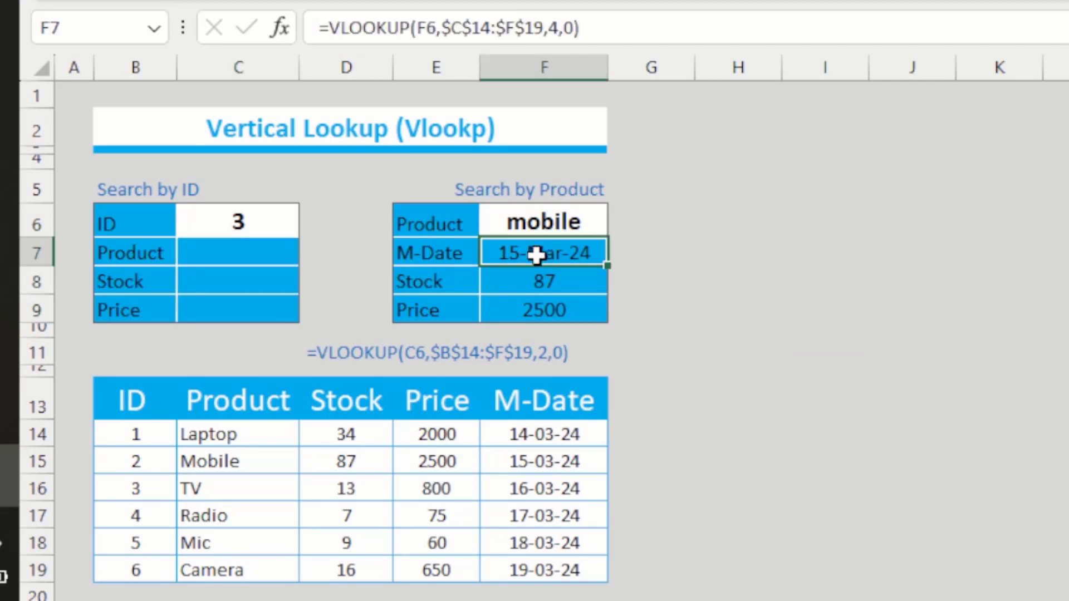
drag(536, 254, 535, 310)
key(Delete)
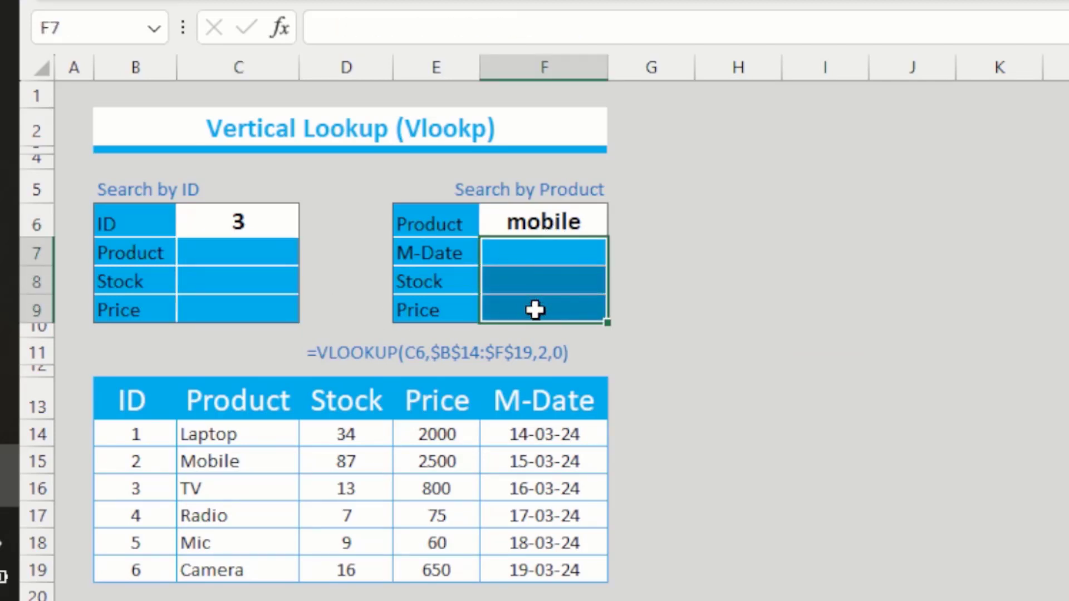
click(547, 214)
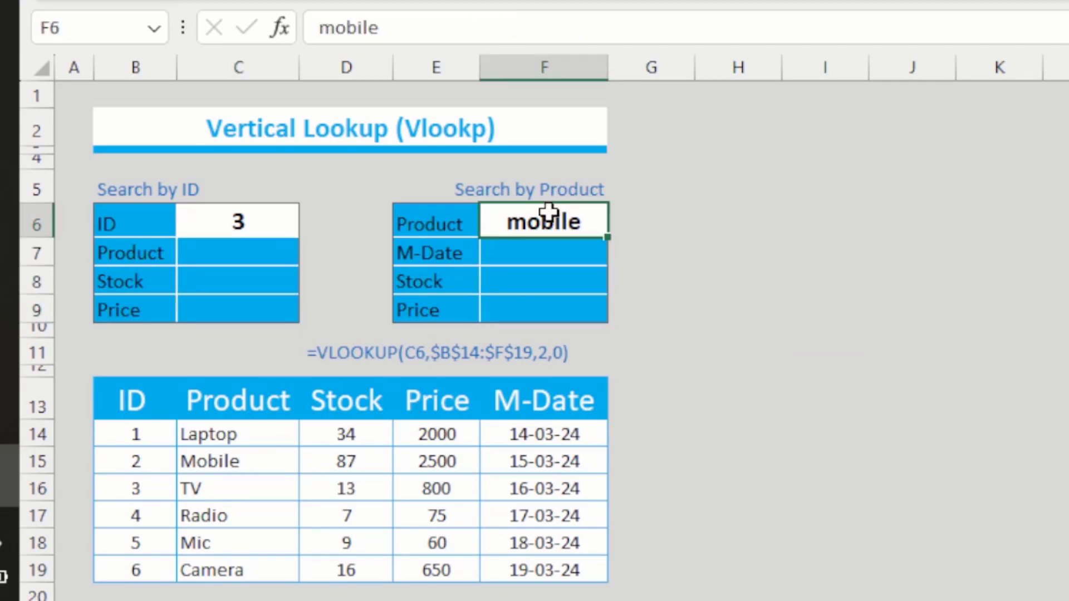
Begin a VLOOKUP formula in cell C7 and open its Function Arguments dialog, placed clear of the ID lookup box
click(222, 245)
text(=)
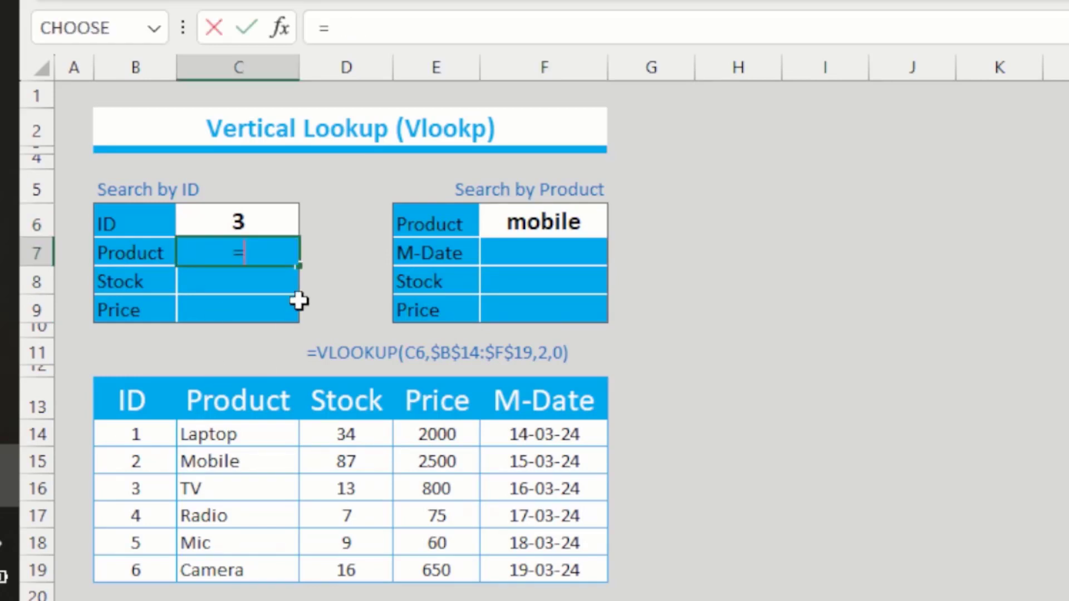
text(vl)
key(Tab)
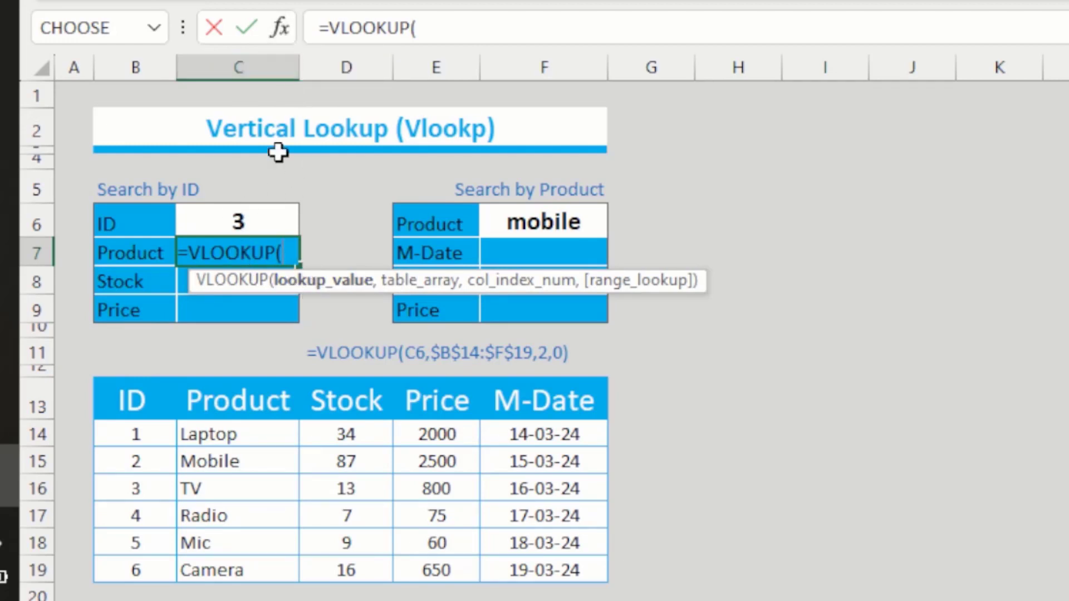
click(281, 28)
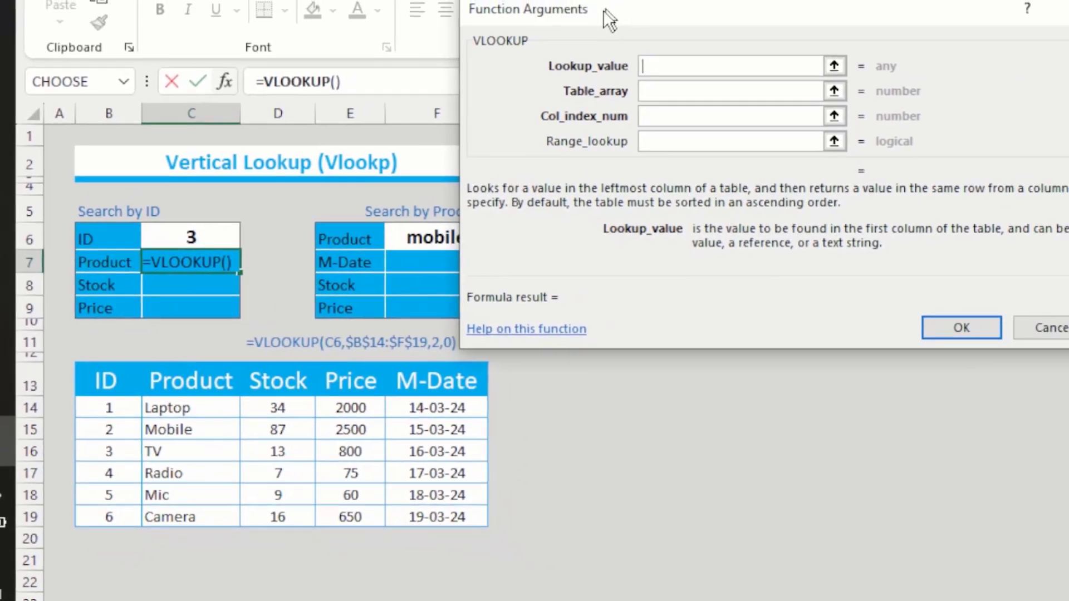
drag(602, 10, 580, 131)
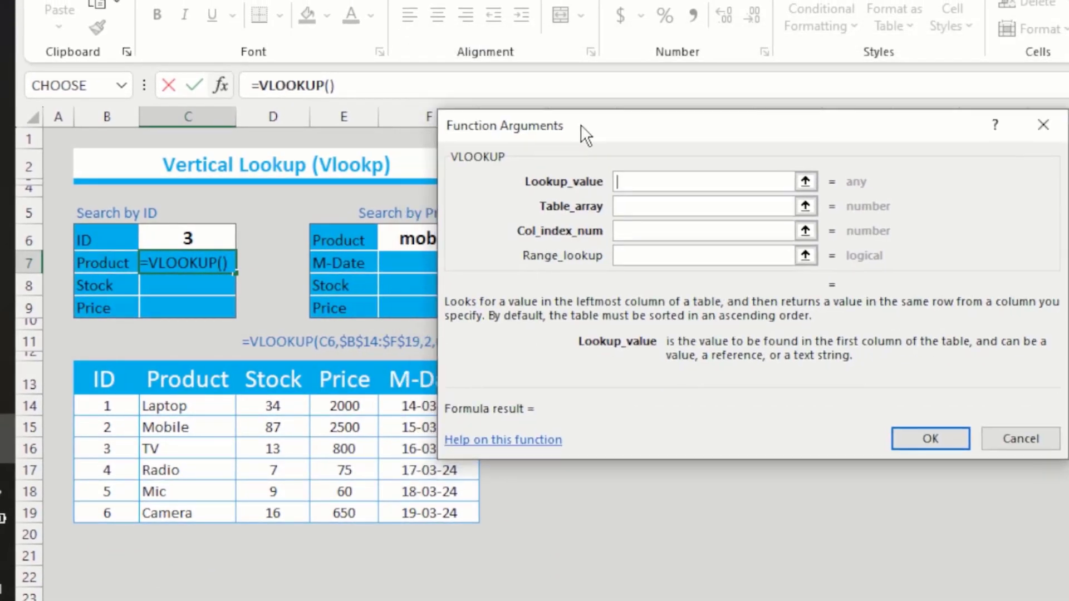
Set the VLOOKUP lookup value to C6 and the table array to the absolute range $B$14:$F$19
click(644, 183)
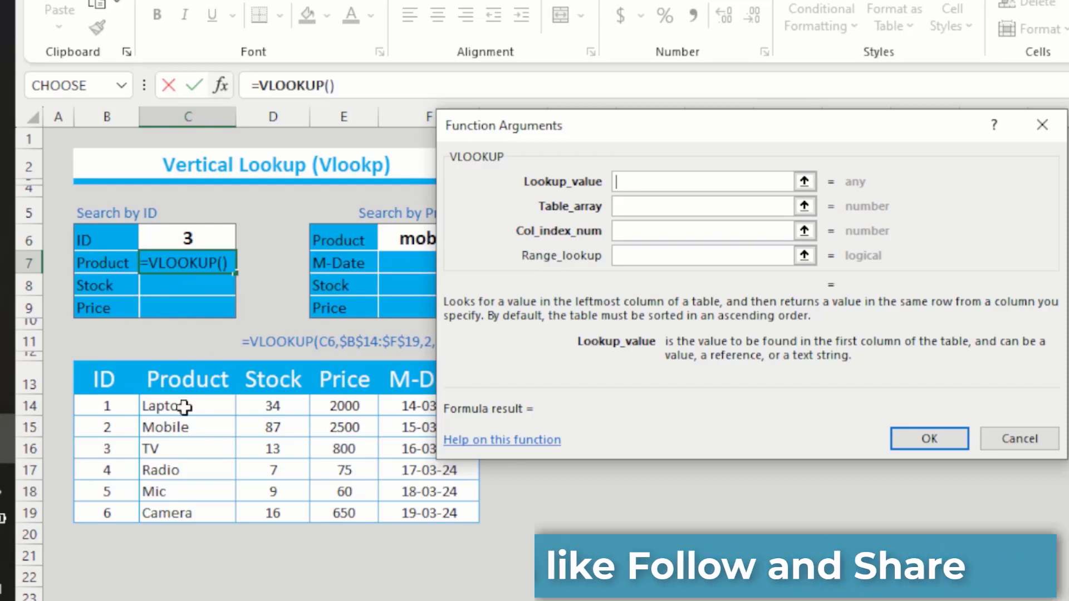
click(186, 235)
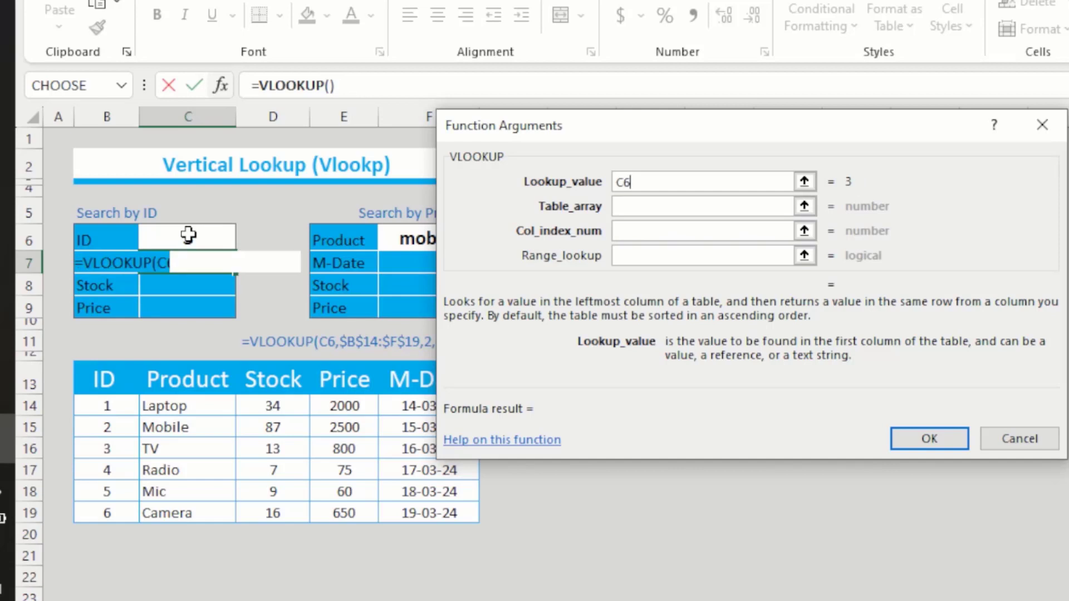
click(648, 207)
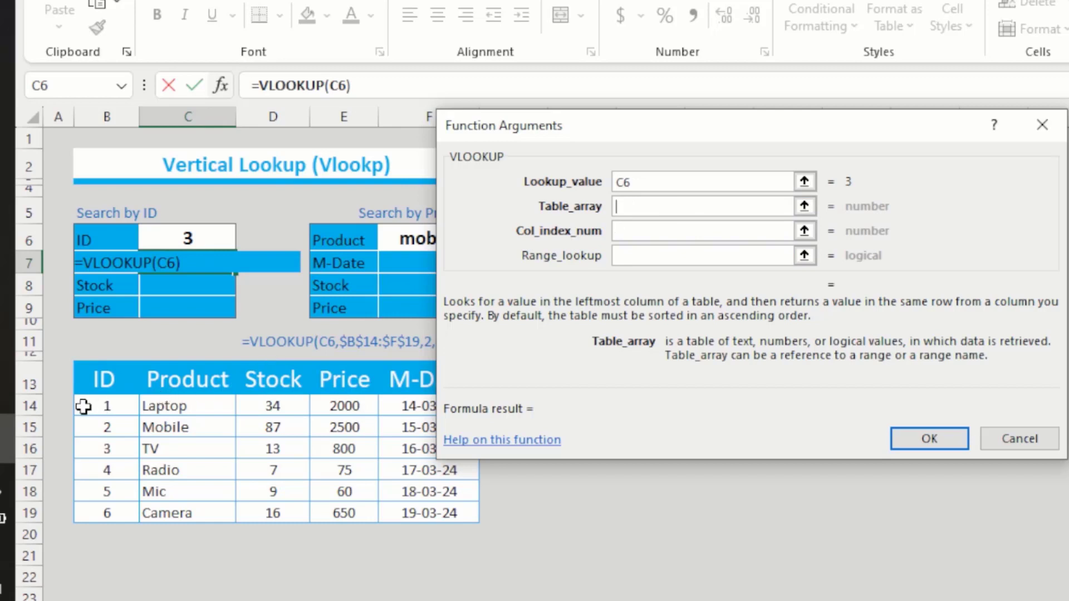
drag(84, 407, 448, 513)
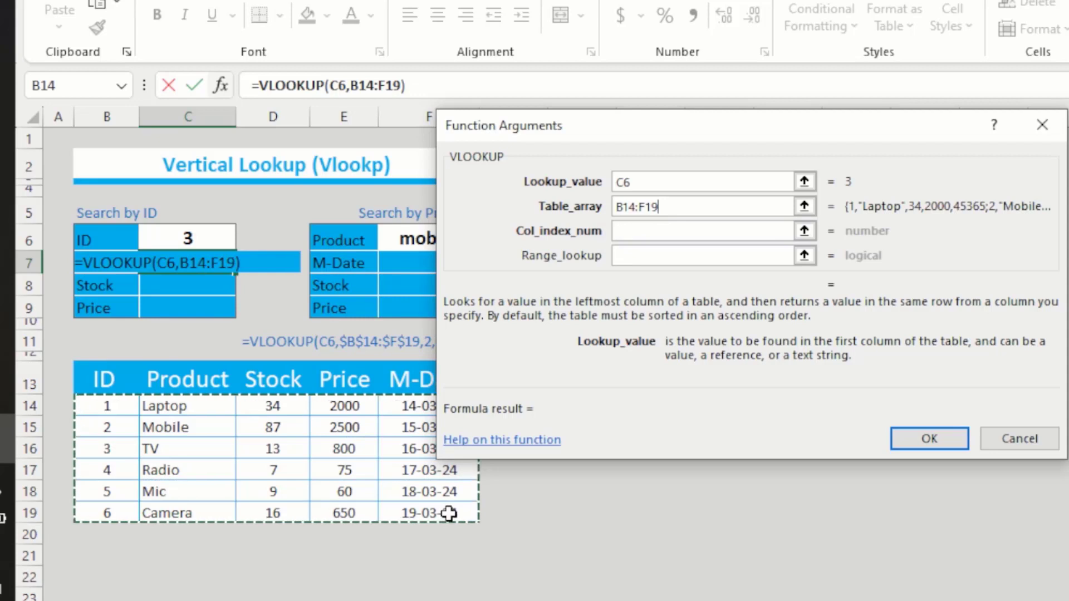
key(F4)
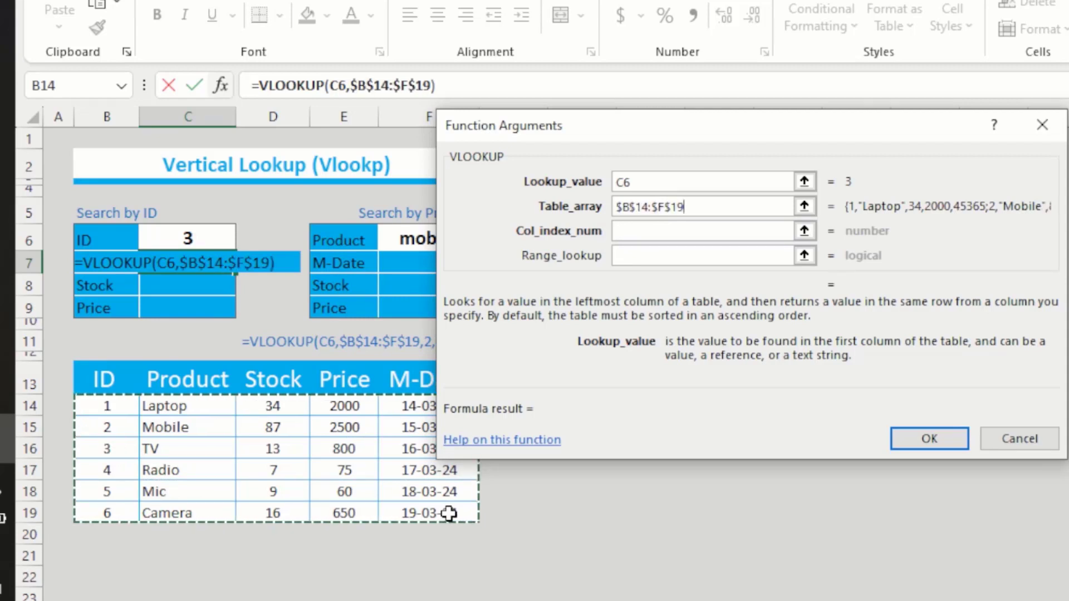
Set the column index number to 2 and the range lookup to 0, and complete the formula in C7
click(635, 233)
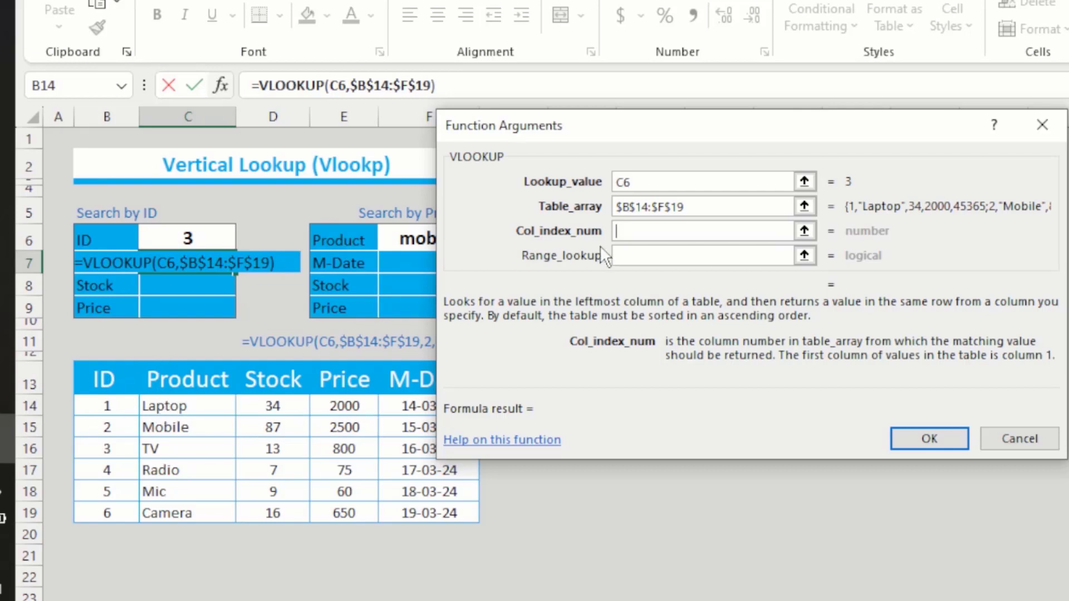
text(2)
click(639, 257)
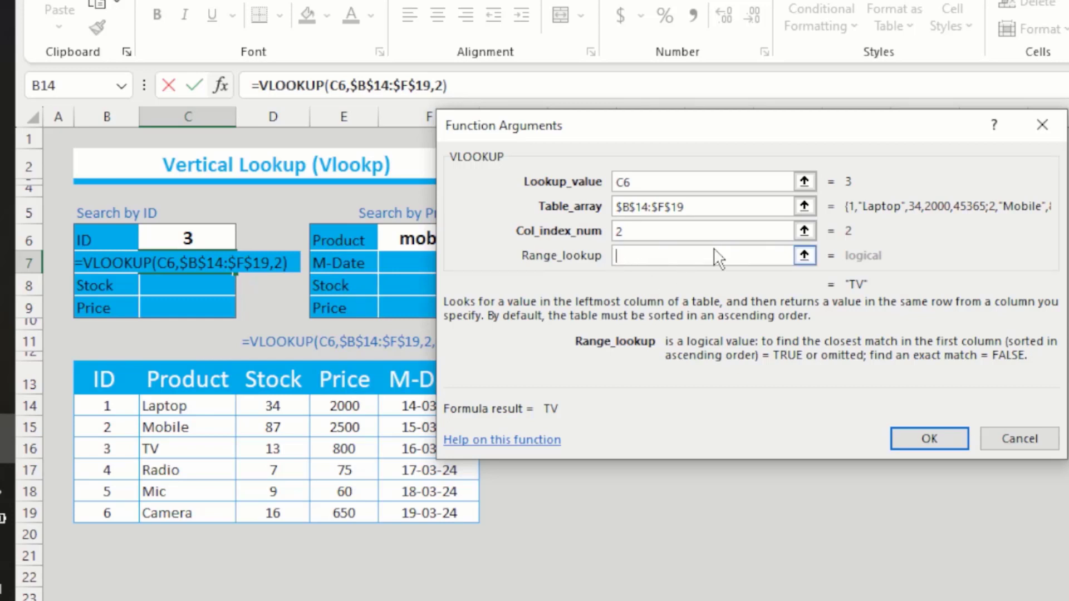
text(0)
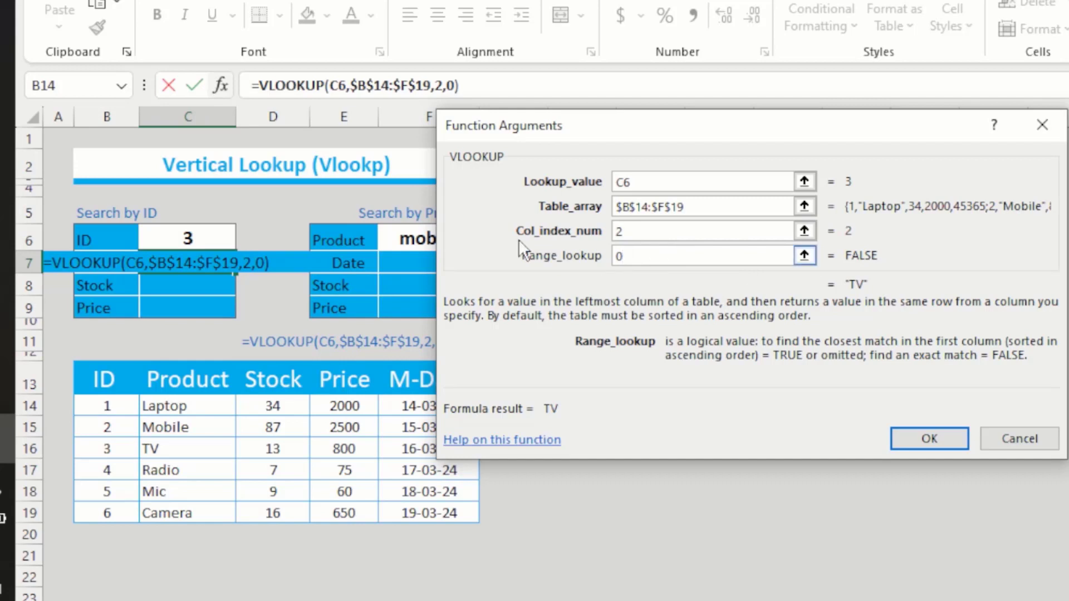
click(944, 442)
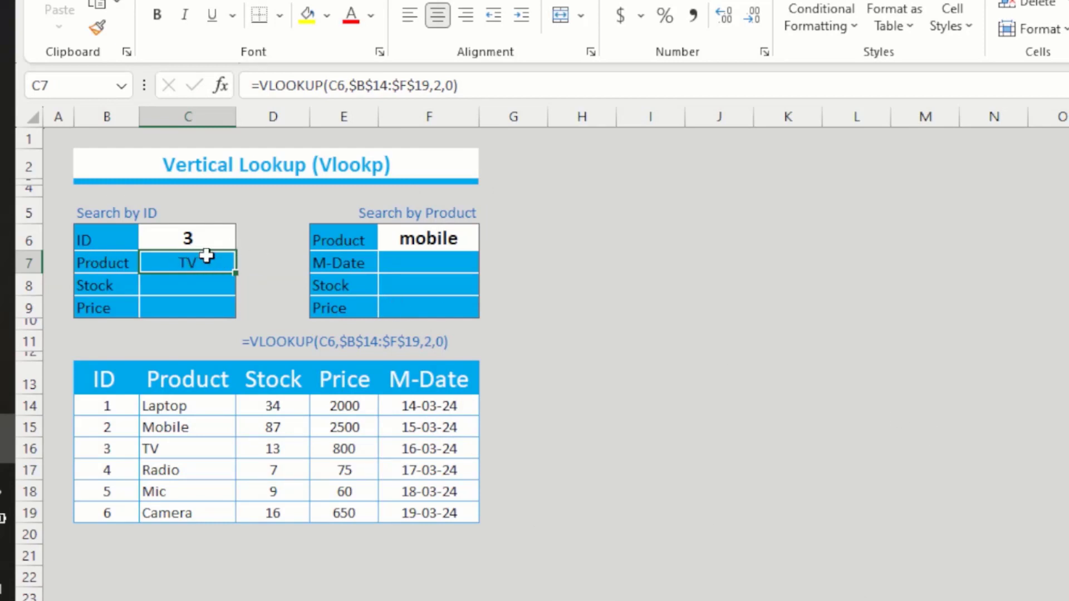
Copy the complete VLOOKUP formula text from cell C7, leaving the cell's formula unedited
click(473, 82)
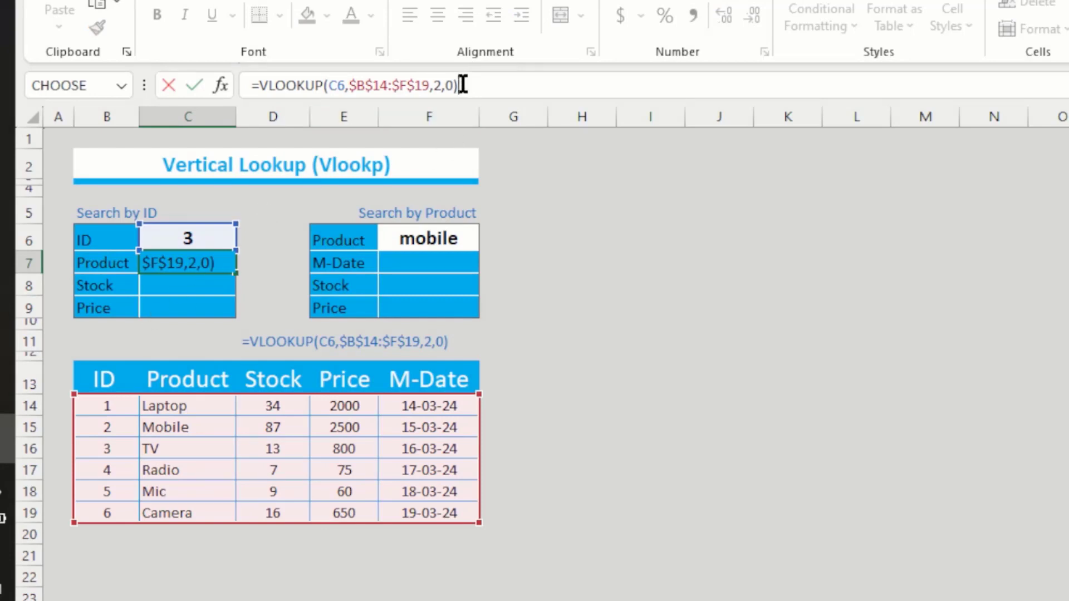
drag(458, 85, 232, 80)
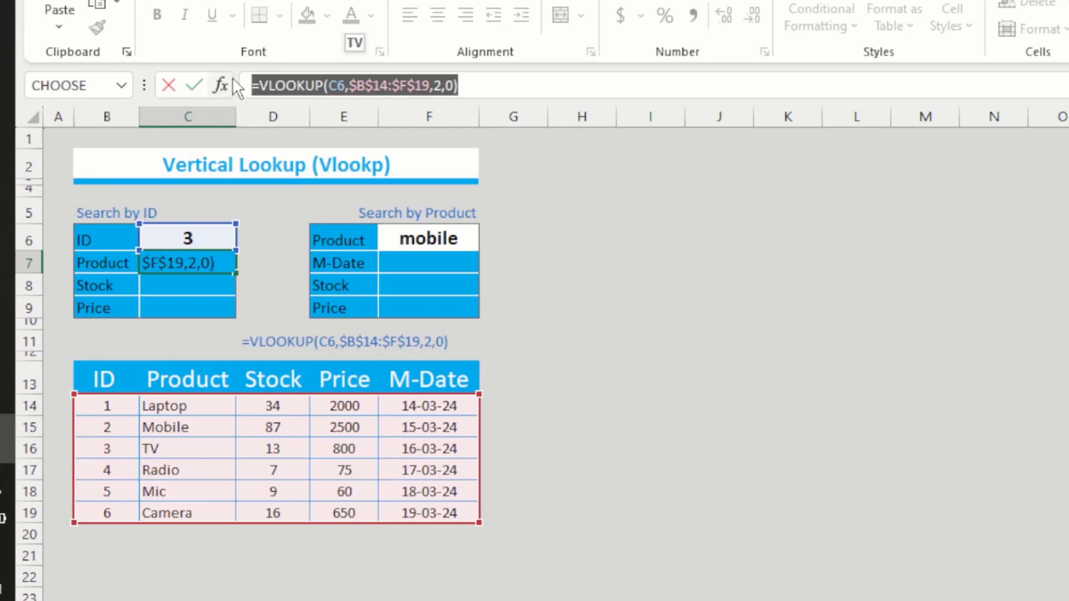
key(Escape)
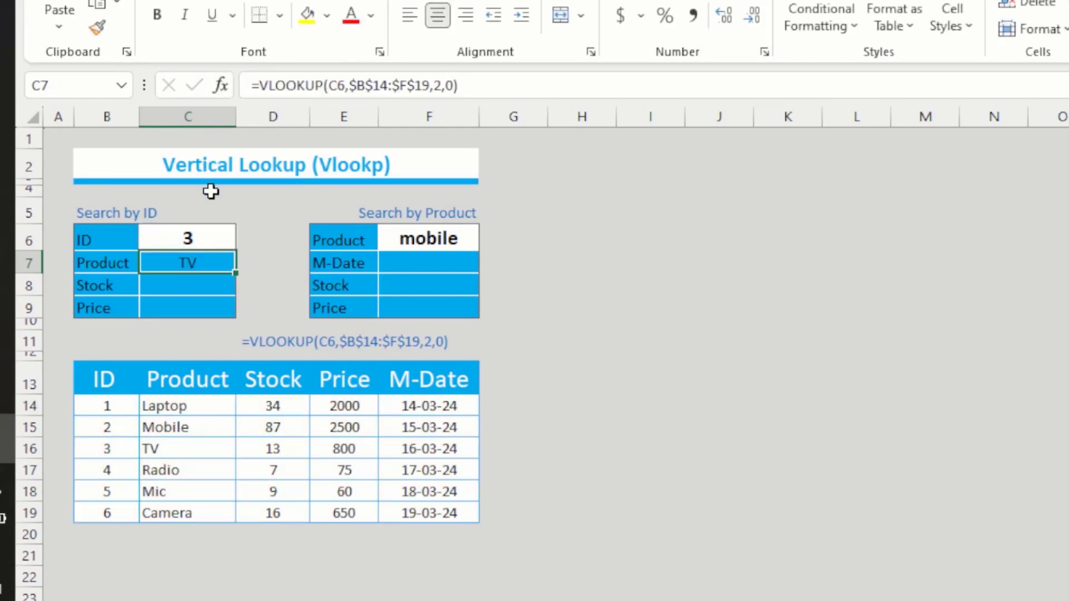
drag(475, 83, 200, 79)
text(=)
click(174, 279)
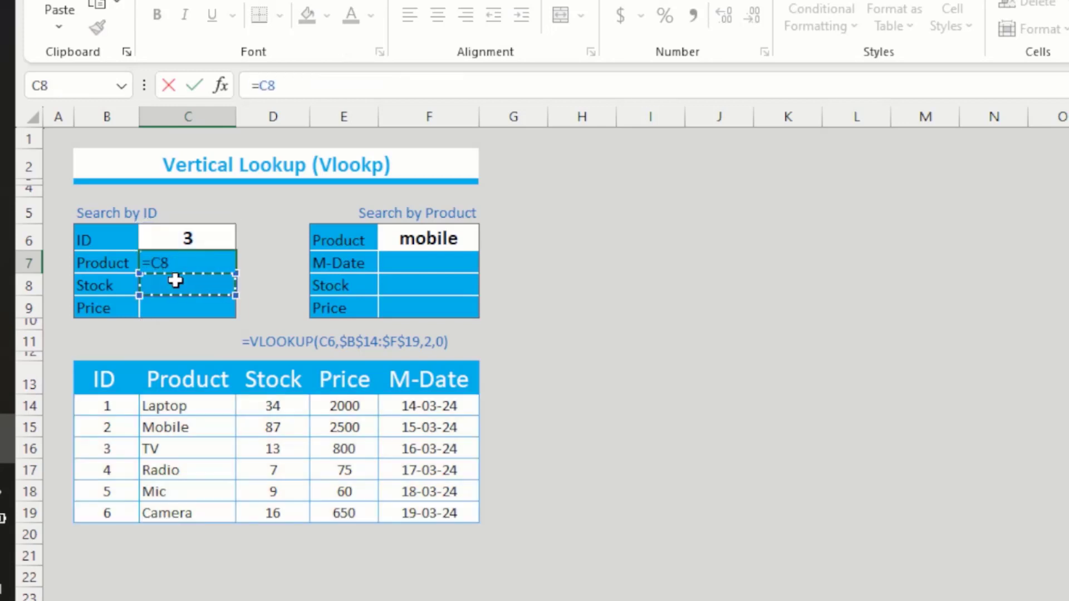
key(Escape)
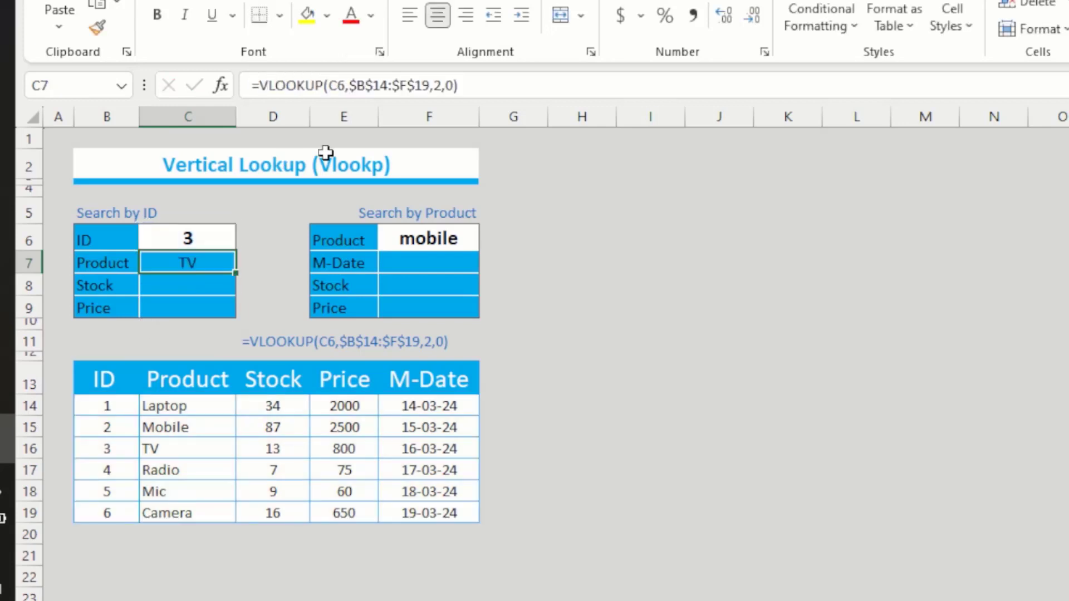
Reuse C7's VLOOKUP formula in C8 with column index number 3, and check the stock result against the table row for ID 3
drag(483, 74, 148, 78)
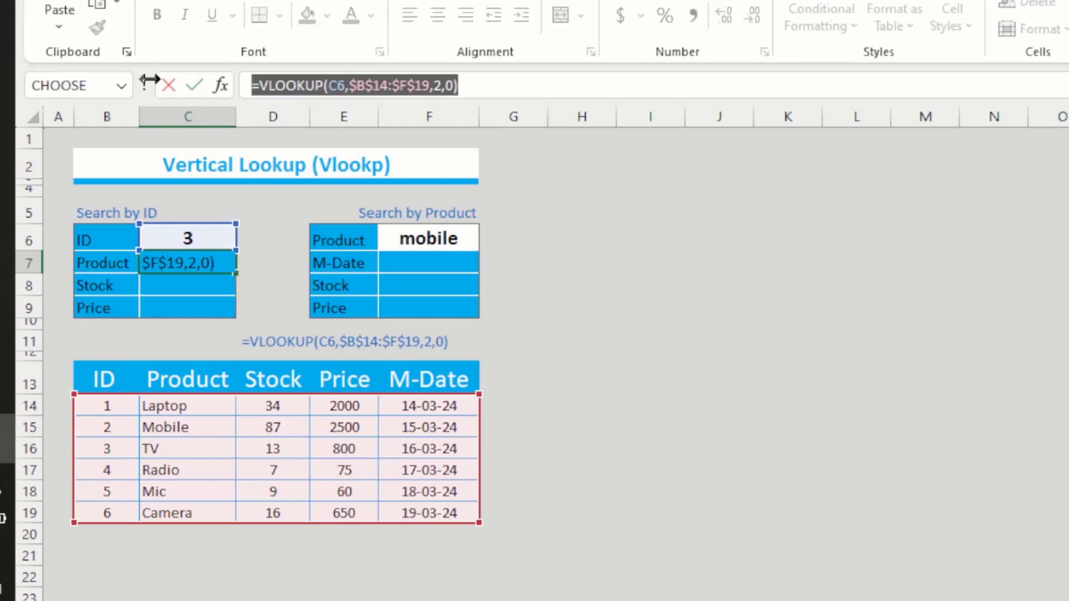
key(Escape)
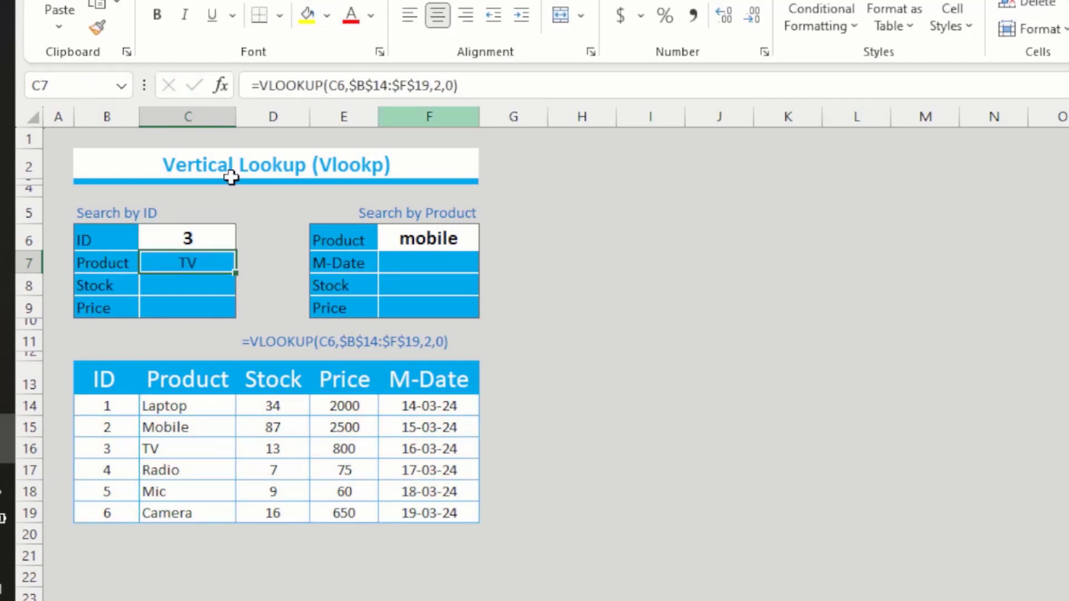
click(186, 292)
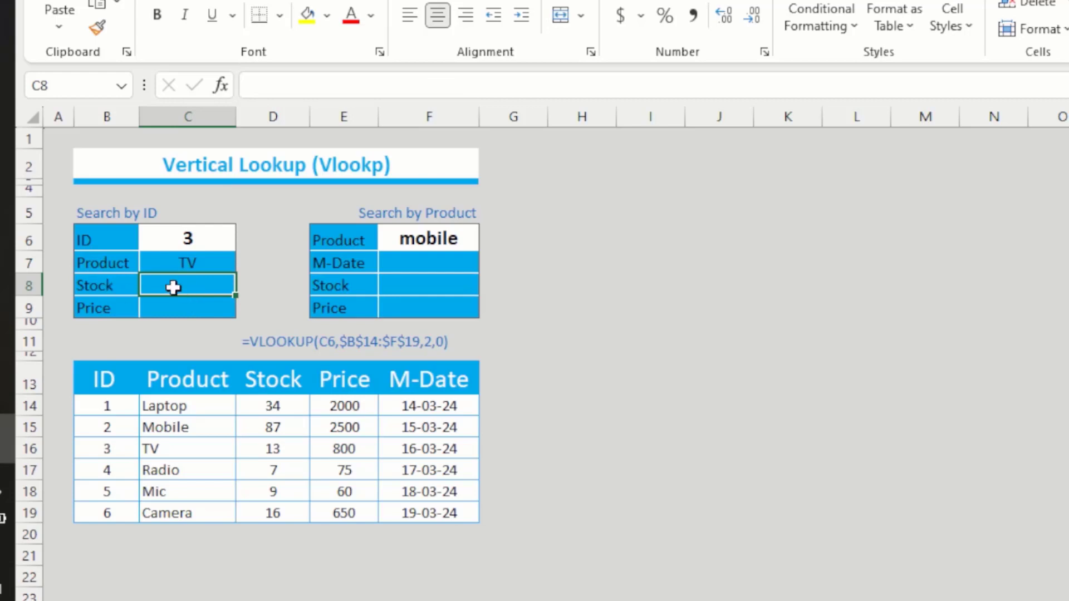
key(ctrl+v)
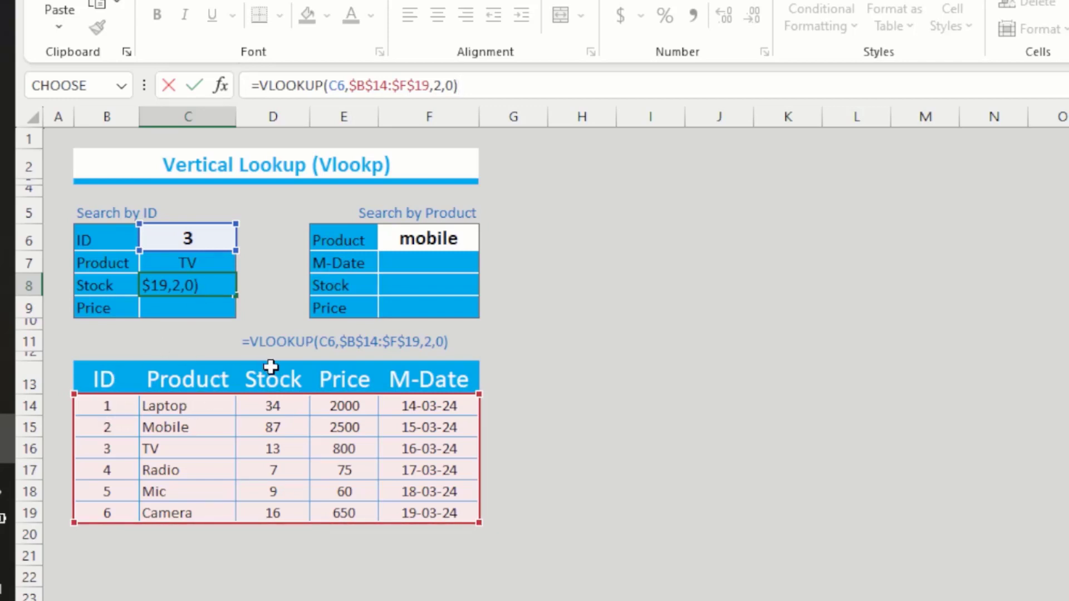
click(440, 85)
key(BackSpace)
text(3)
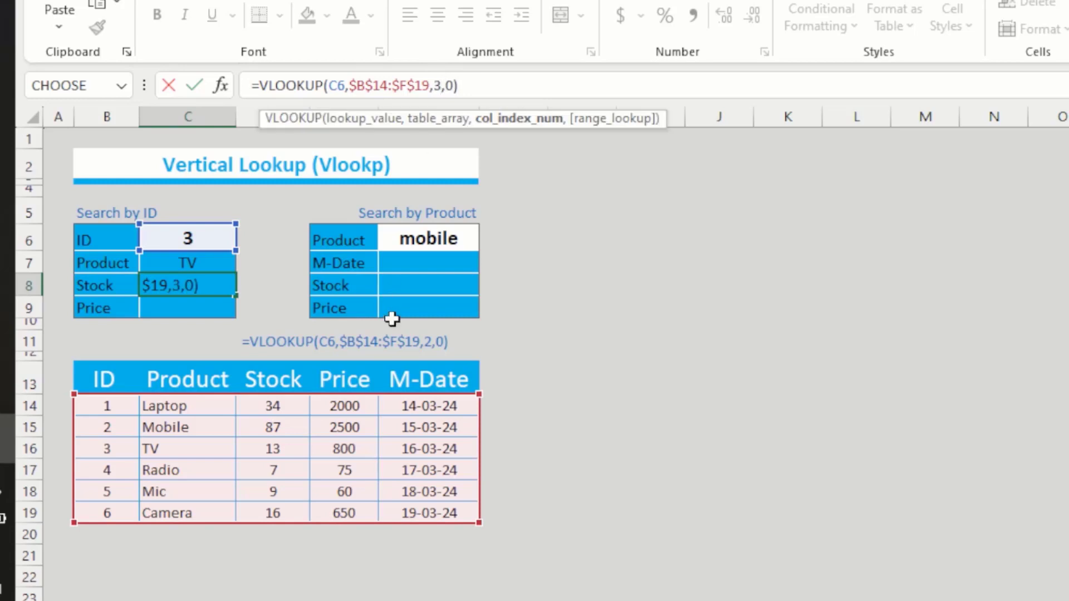
key(Return)
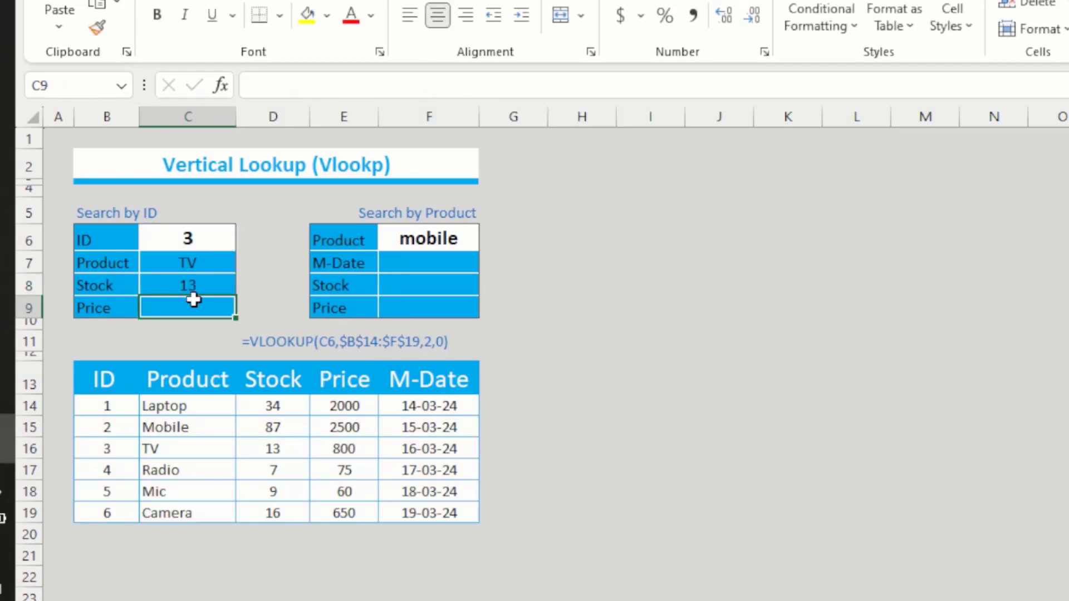
click(117, 284)
click(189, 239)
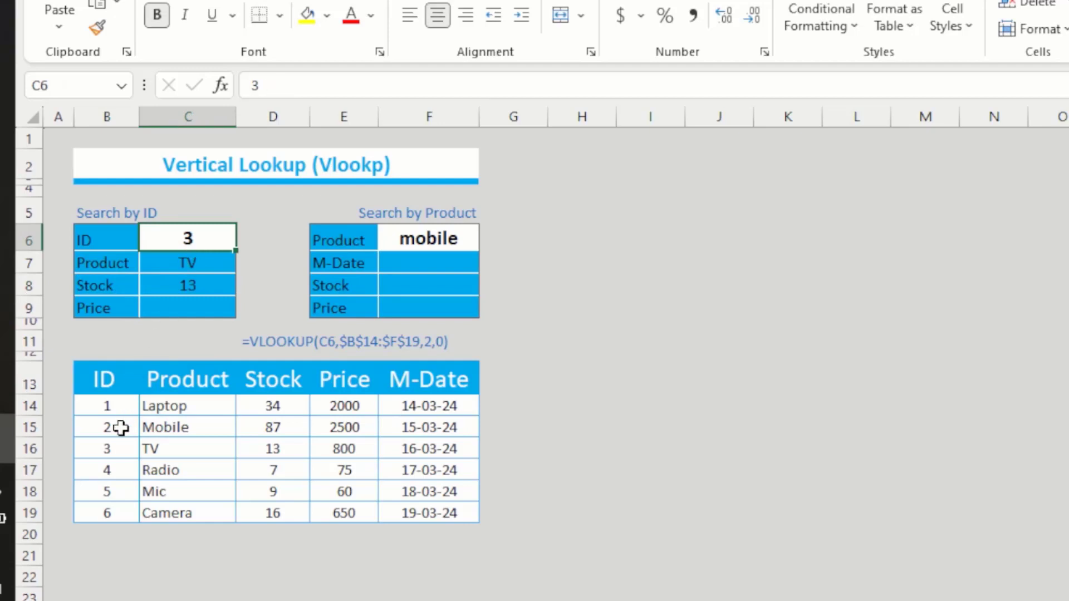
click(111, 453)
click(283, 443)
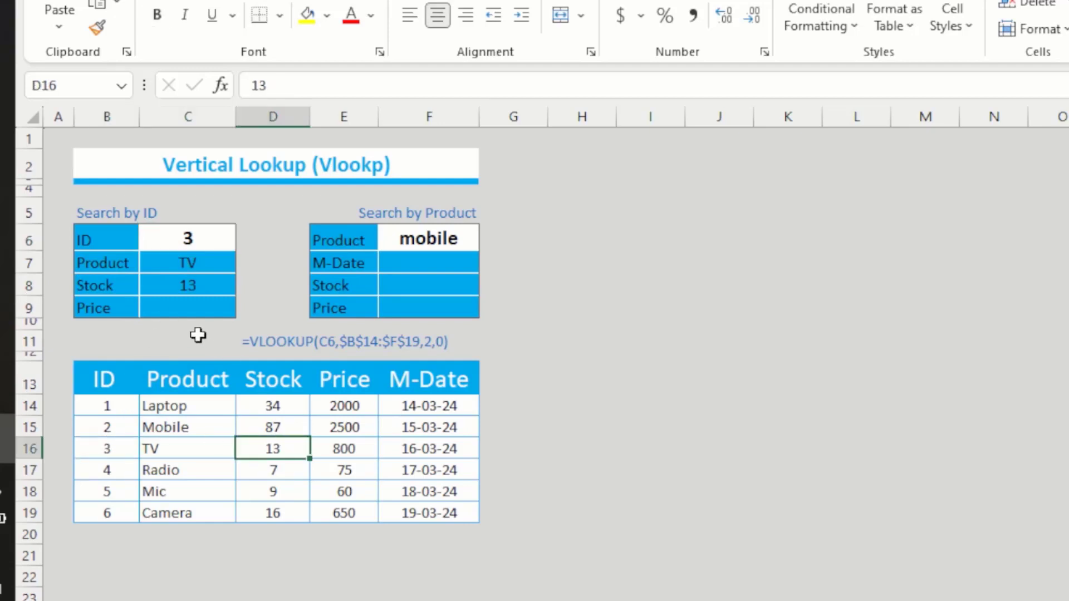
Enter the formula =VLOOKUP(C6,$B$14:$F$19,4,0) in cell C9 to return the price for the ID, and review the results
click(191, 313)
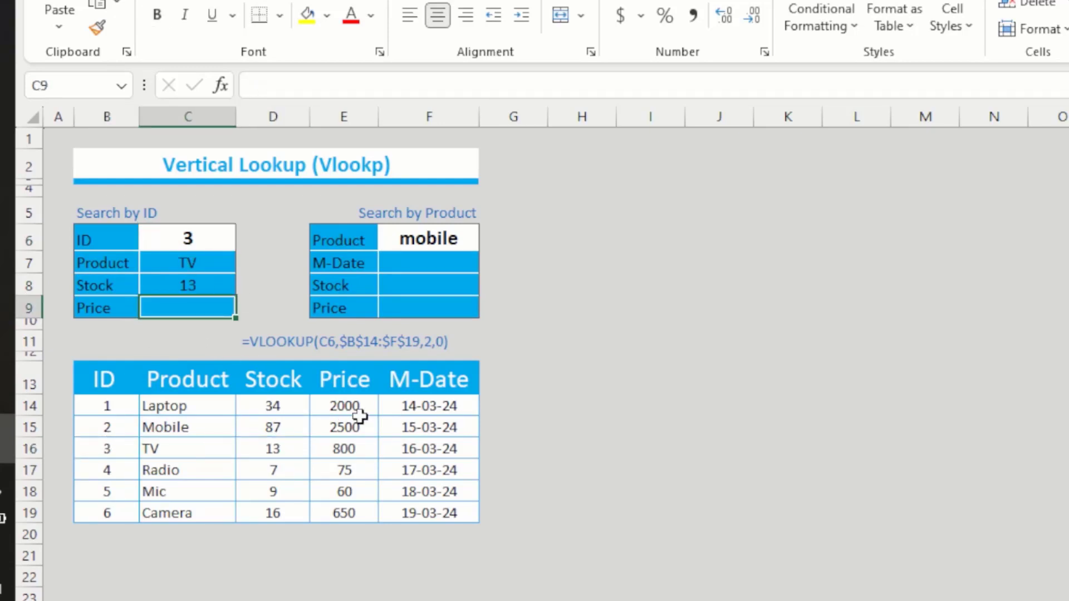
click(308, 85)
text(=VLOOKUP(C6,$B$14:$F$19,2,0))
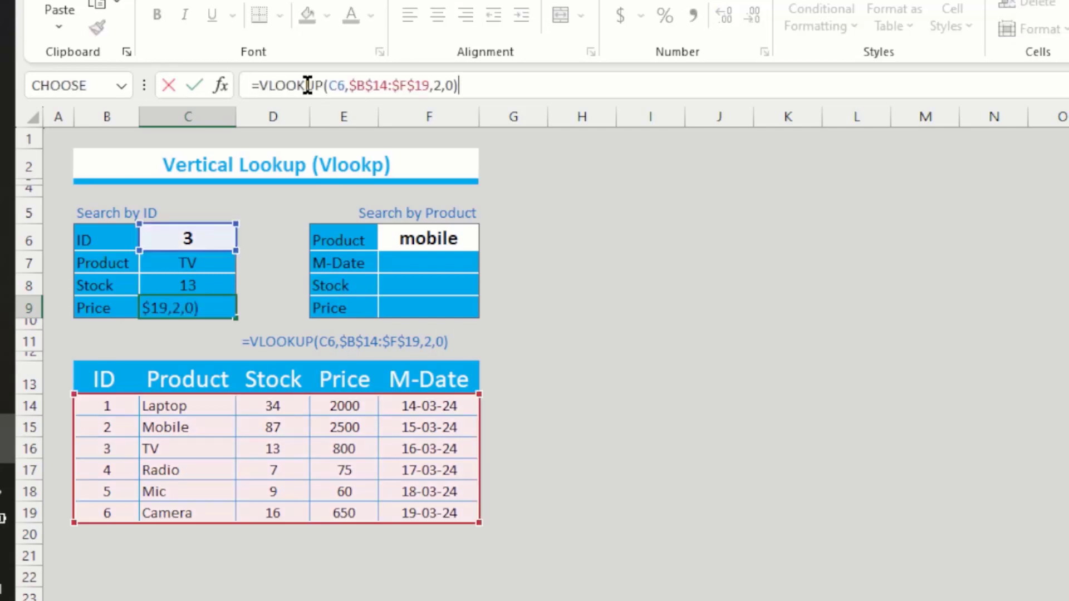
click(439, 85)
key(BackSpace)
text(4)
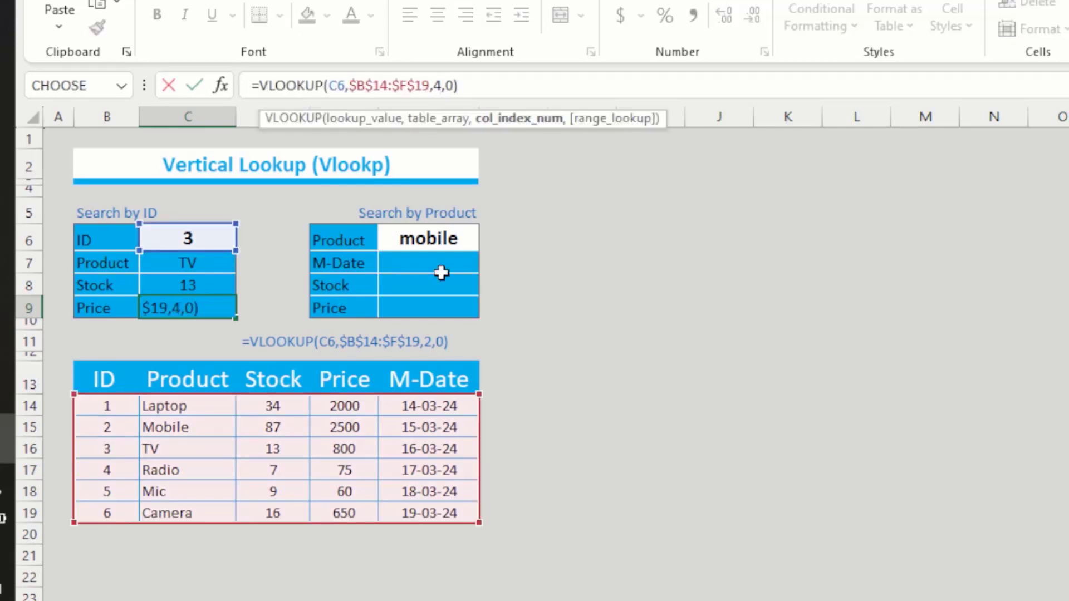
key(Return)
click(170, 291)
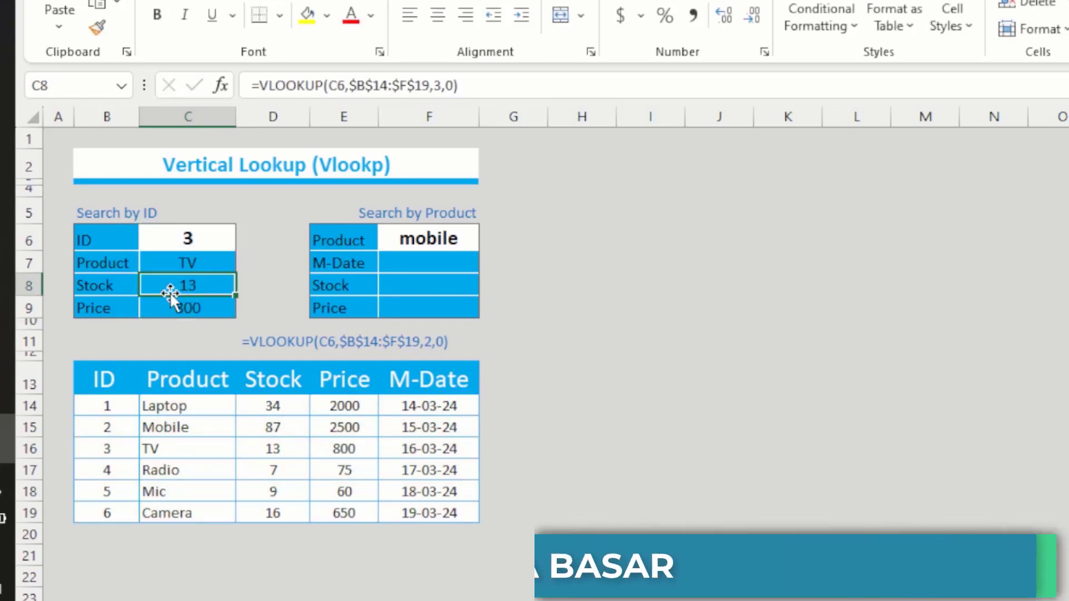
click(189, 241)
click(200, 310)
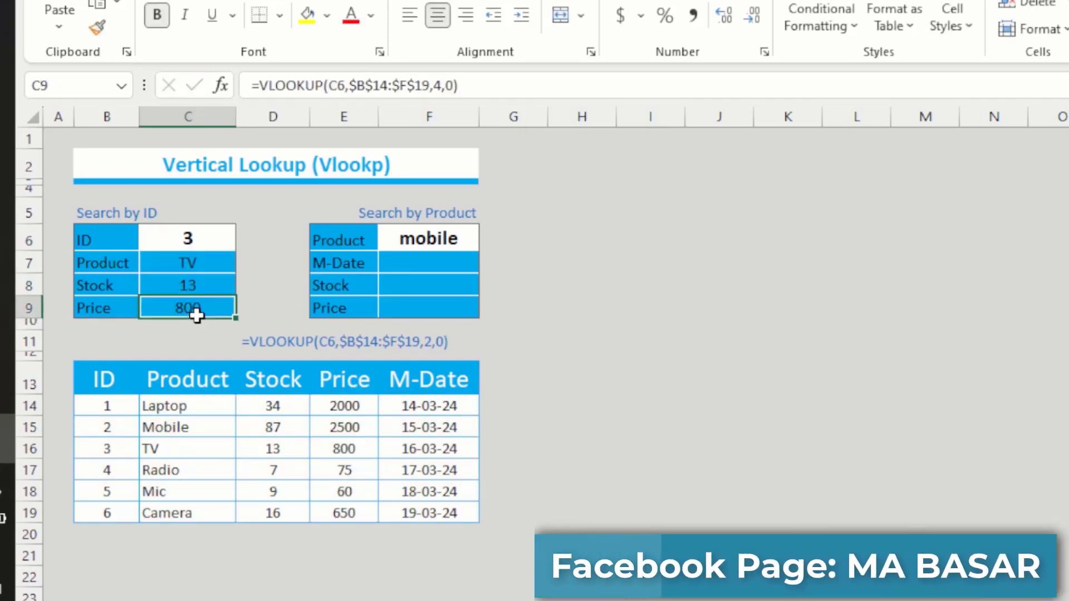
Begin a VLOOKUP formula in cell F7 for the product's M-Date, using F6 as the lookup value
click(423, 240)
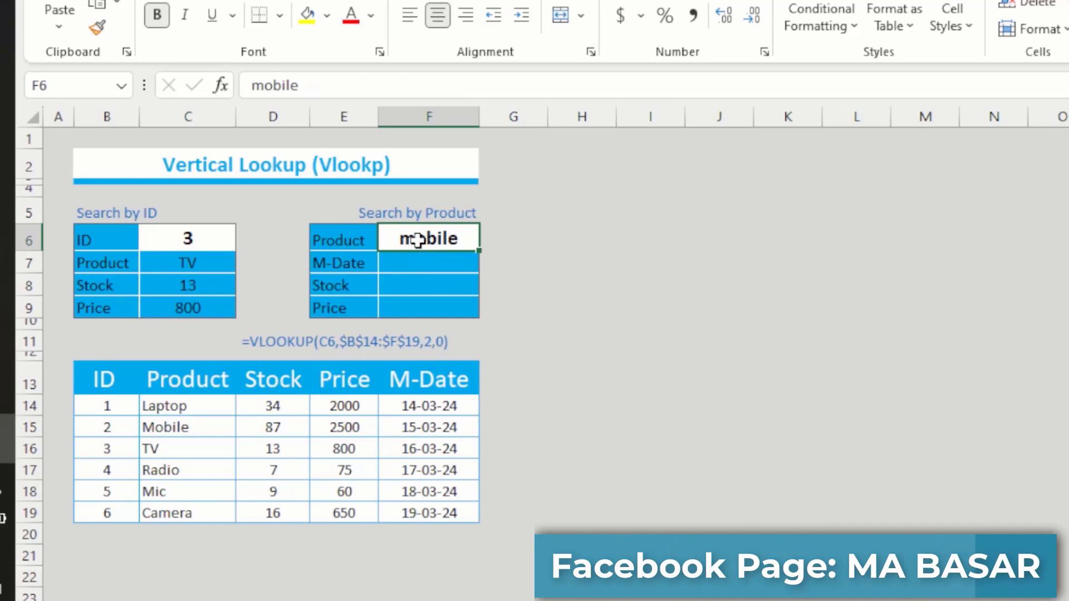
drag(413, 264, 410, 326)
click(188, 238)
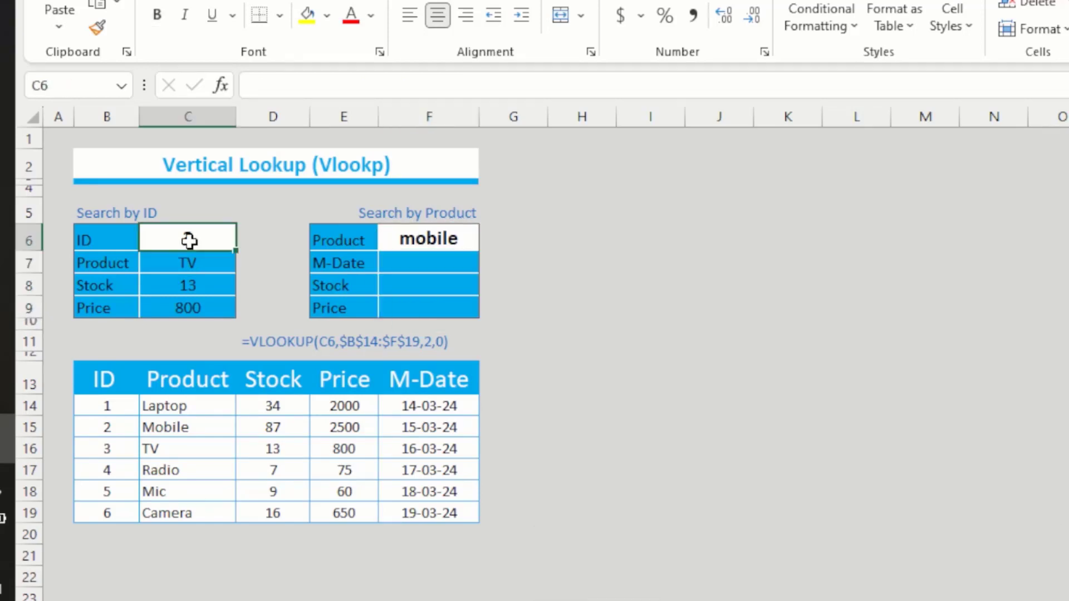
click(426, 267)
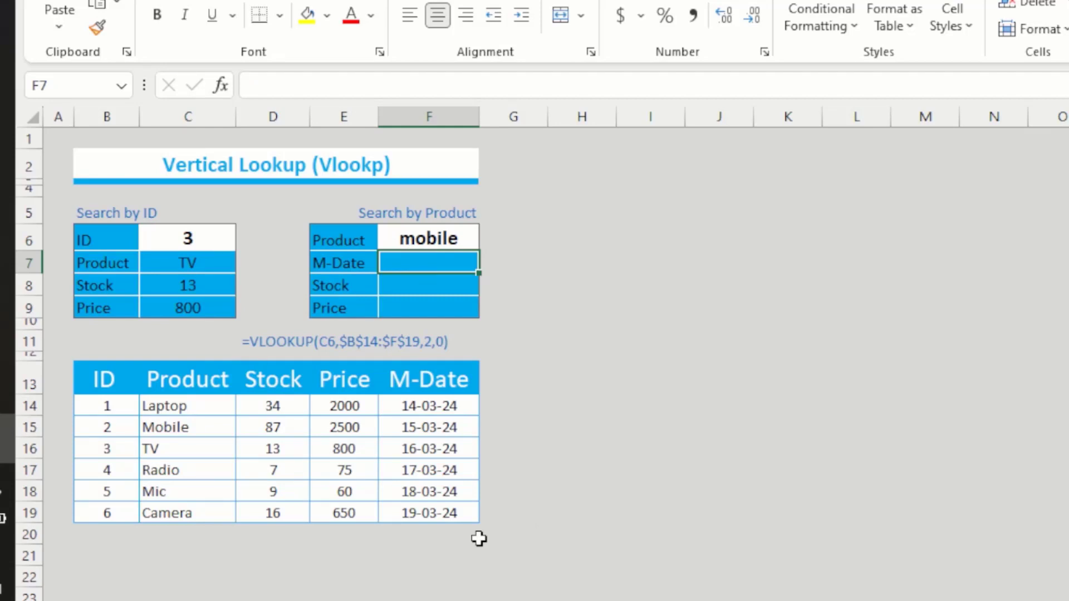
text(=vl)
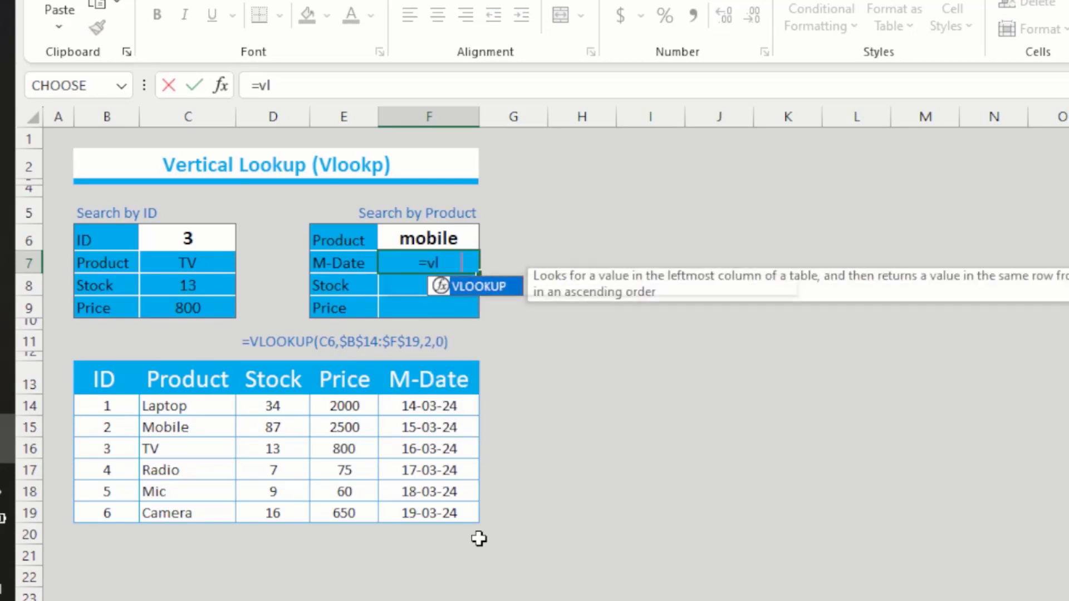
key(Tab)
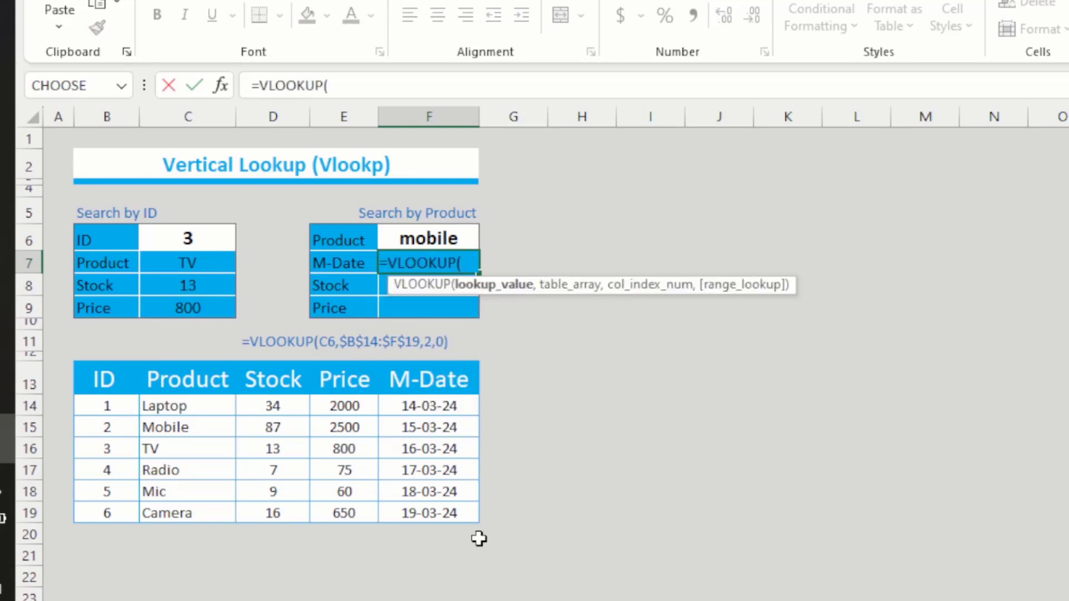
click(444, 239)
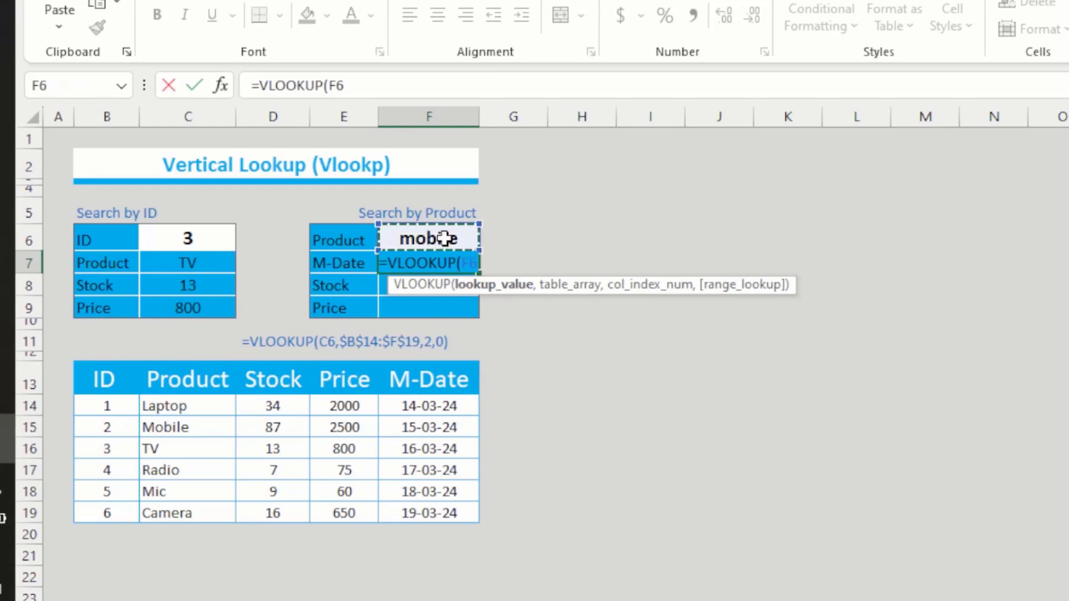
text(,)
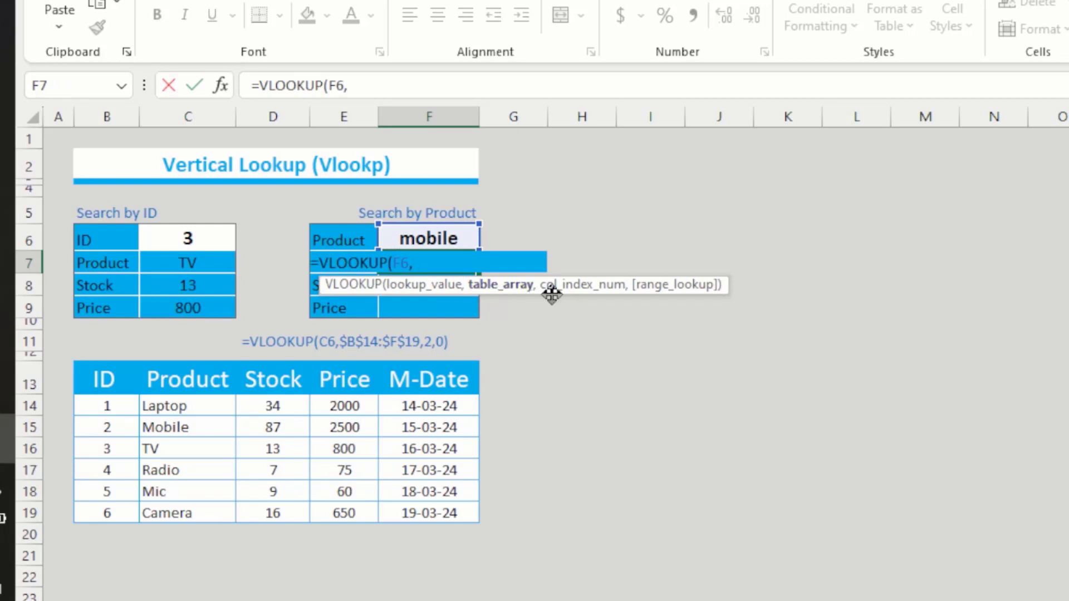
Set the table array of the F7 formula to the absolute range $C$14:$F$19
click(170, 399)
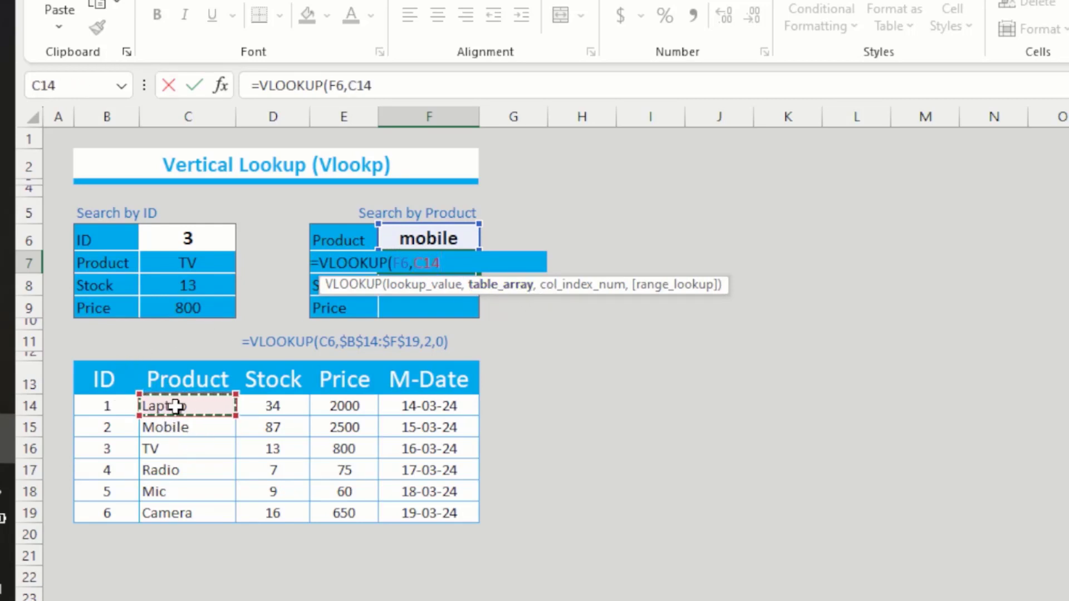
drag(189, 408, 432, 524)
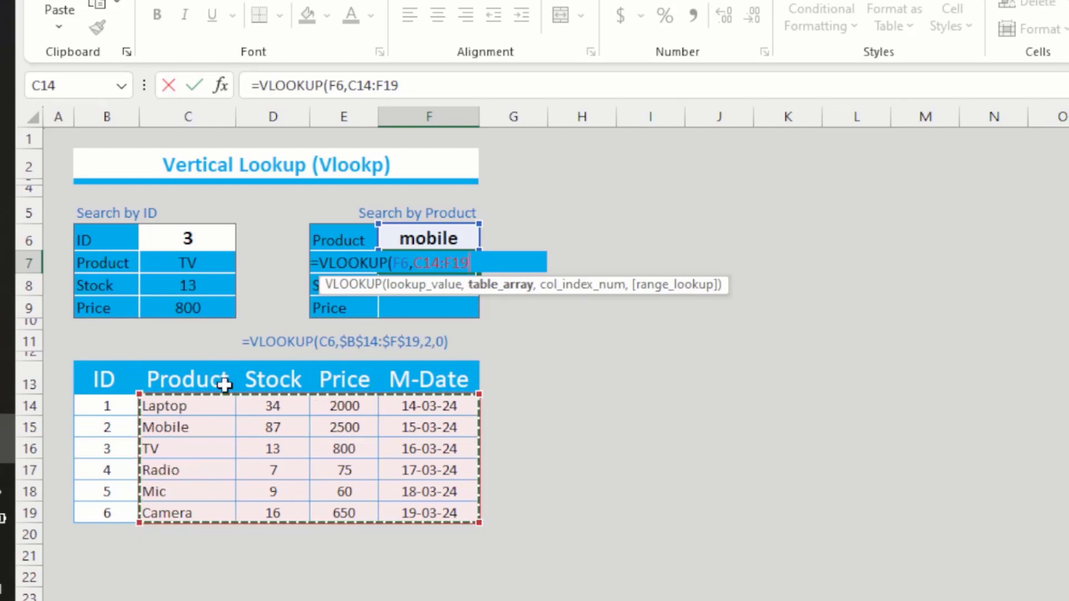
key(F4)
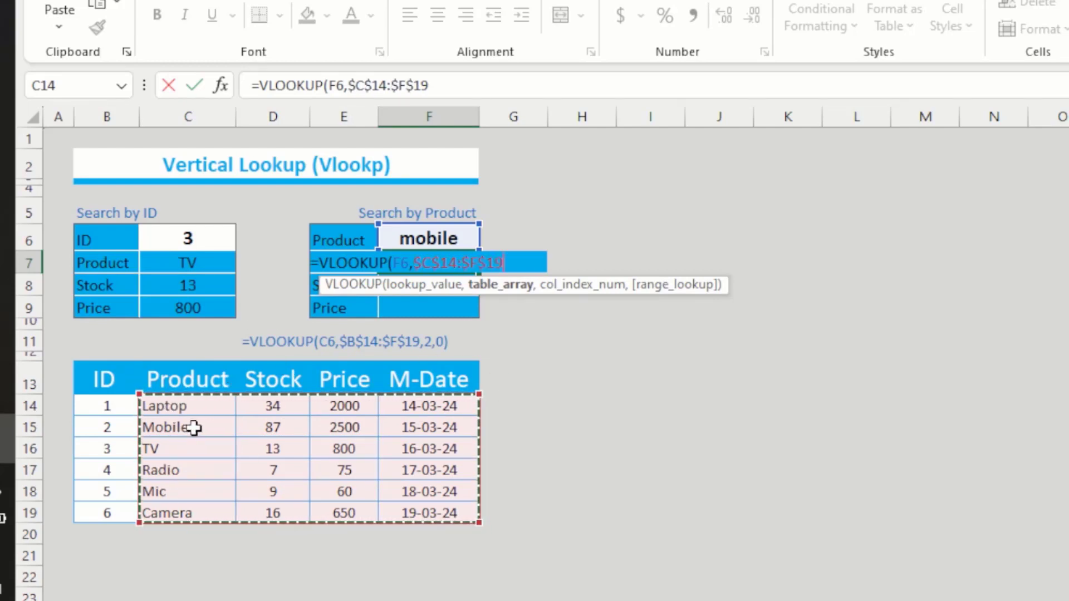
Complete the F7 formula with column index number 4 and range lookup 0, and check the date against the table's Mobile row
text(,4)
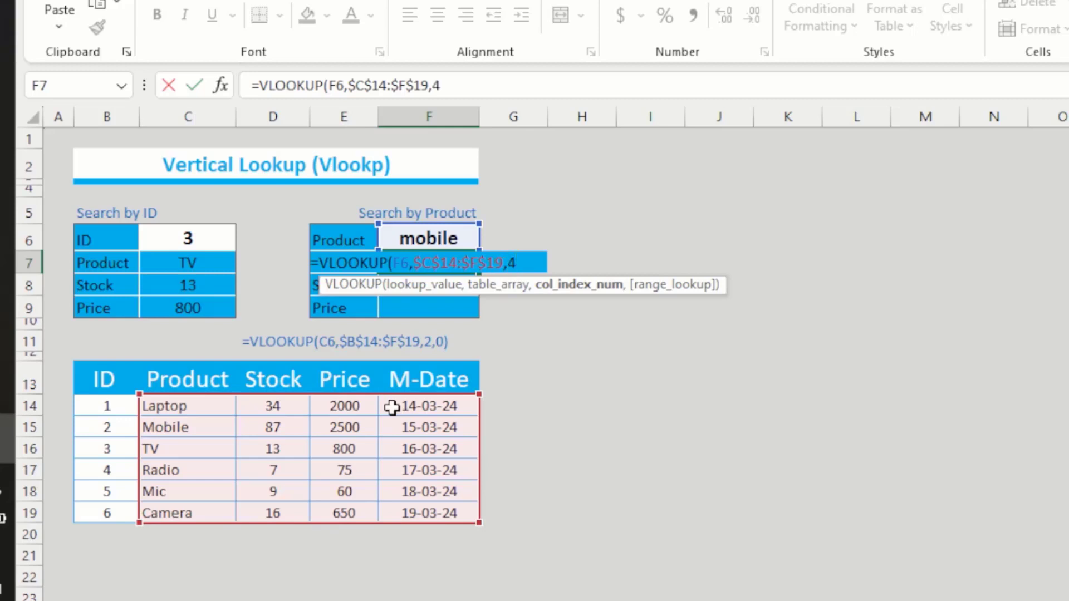
text(,)
text(0))
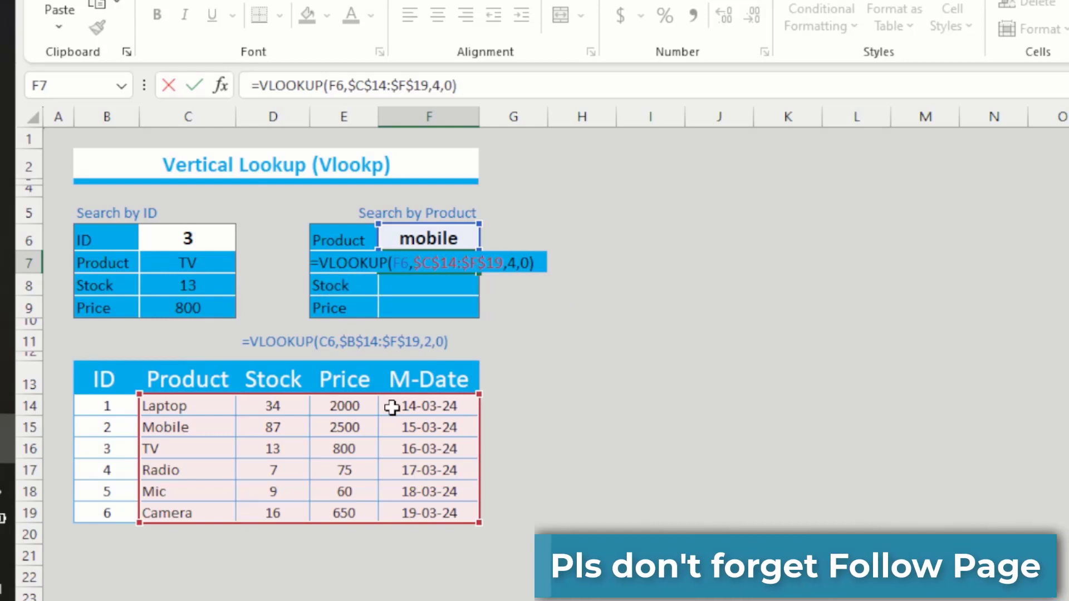
key(Return)
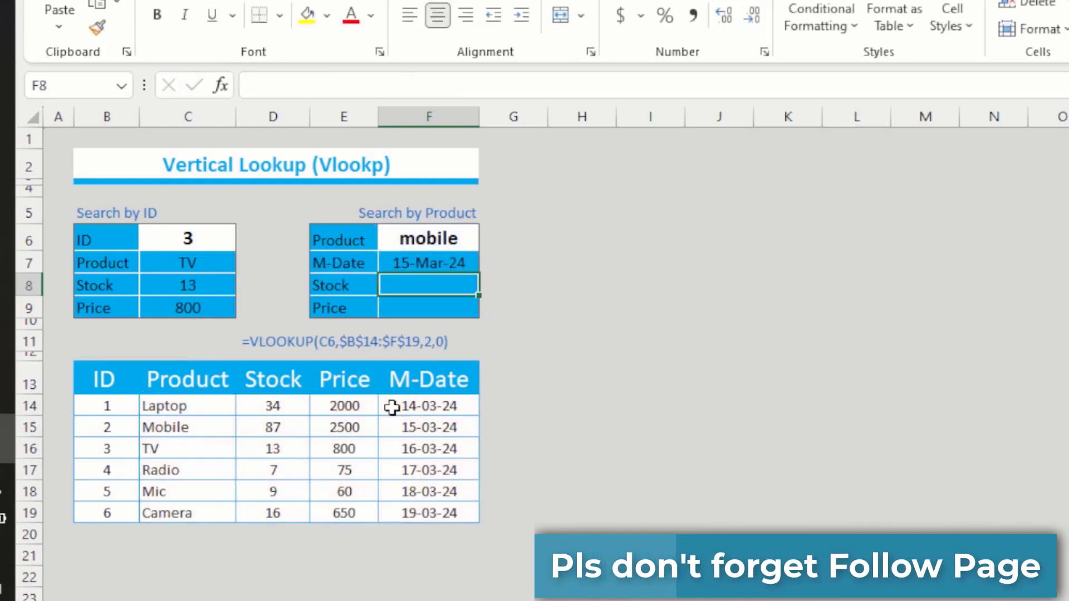
click(450, 265)
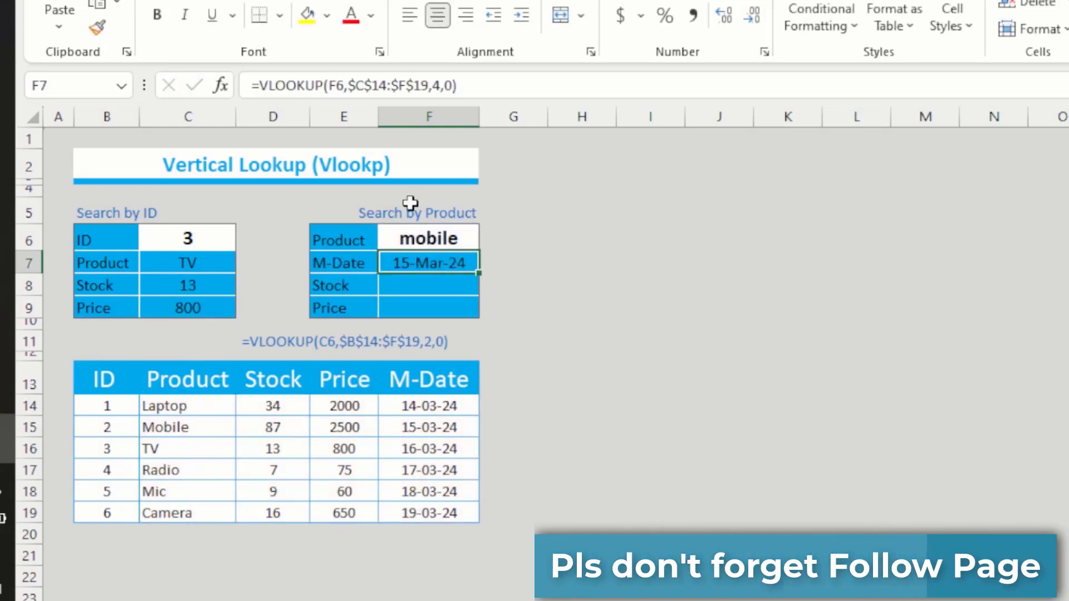
click(429, 240)
click(204, 430)
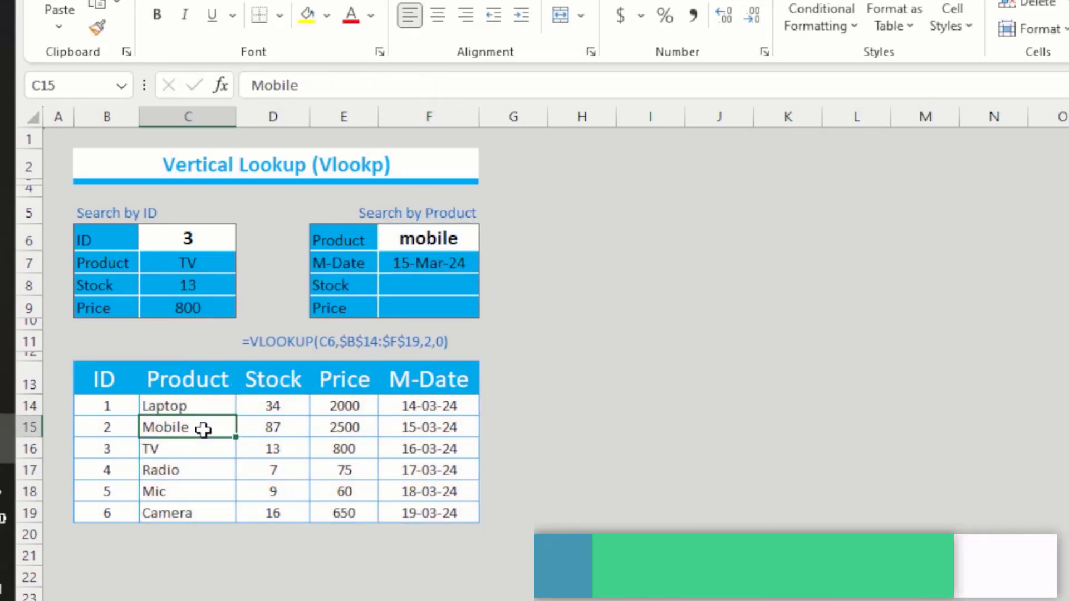
click(443, 426)
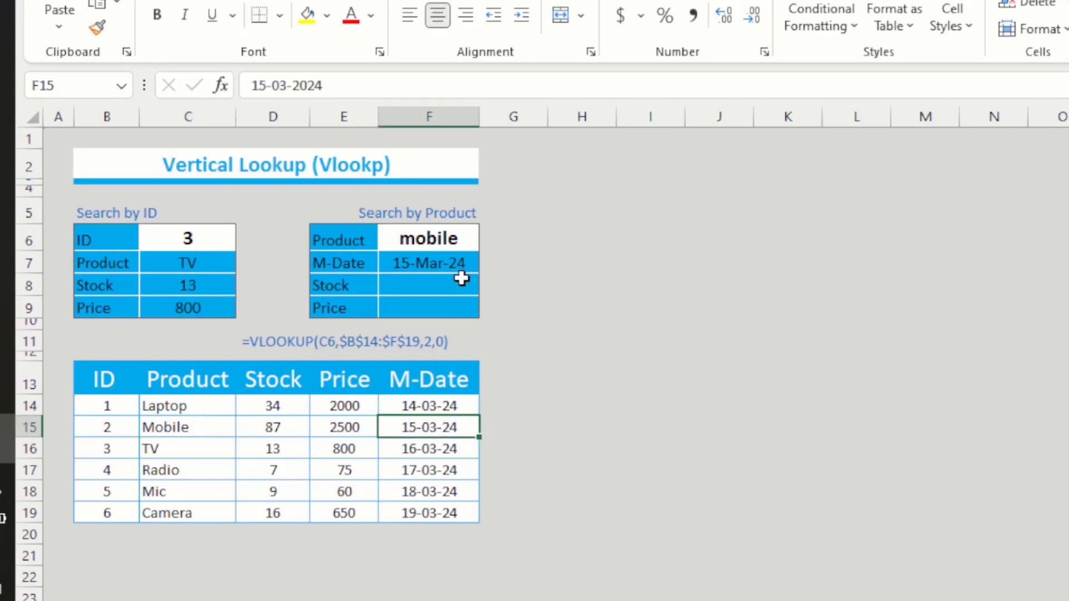
click(451, 262)
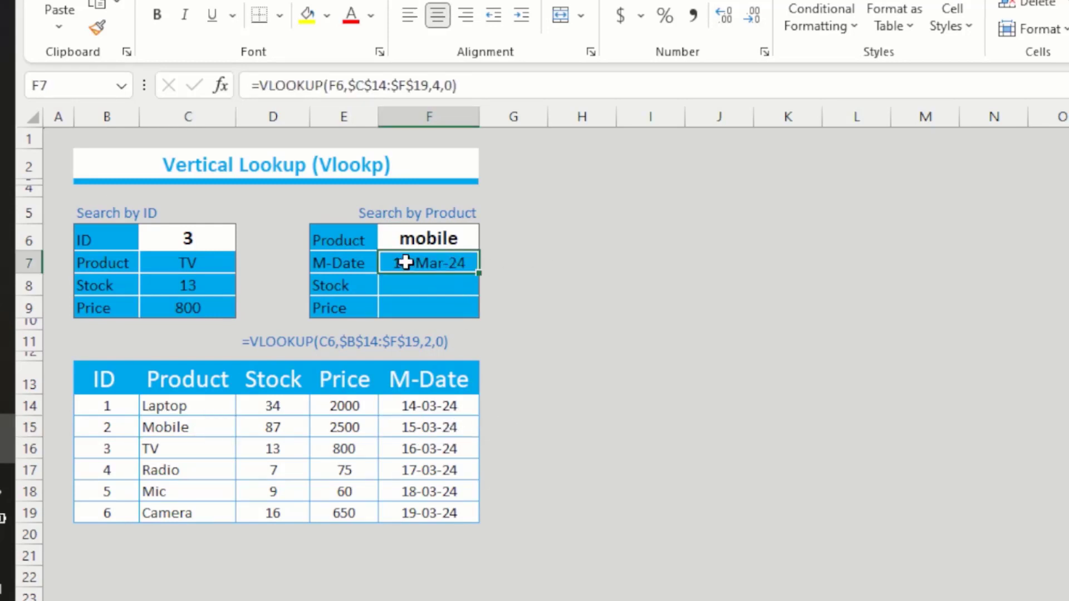
Copy the complete VLOOKUP formula text from cell F7 for reuse in the Stock cell
click(417, 284)
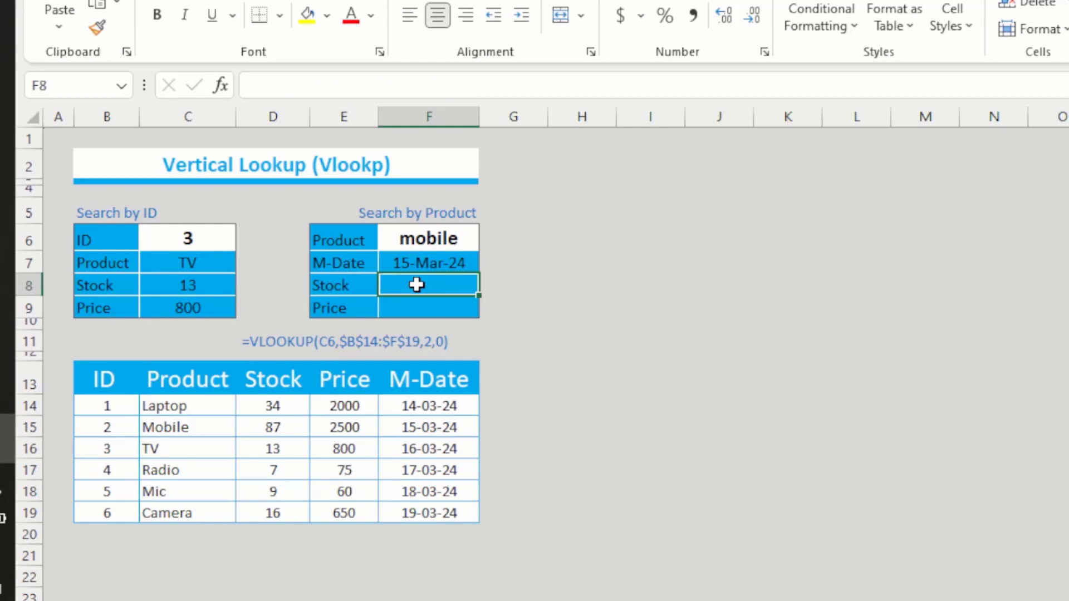
click(432, 261)
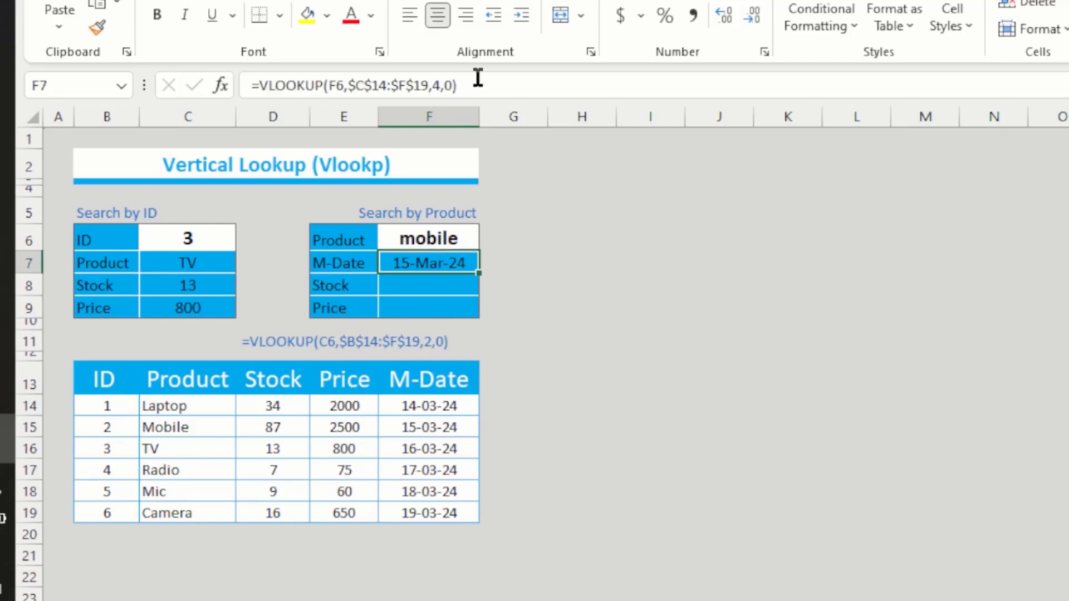
drag(457, 85, 219, 74)
key(ctrl+c)
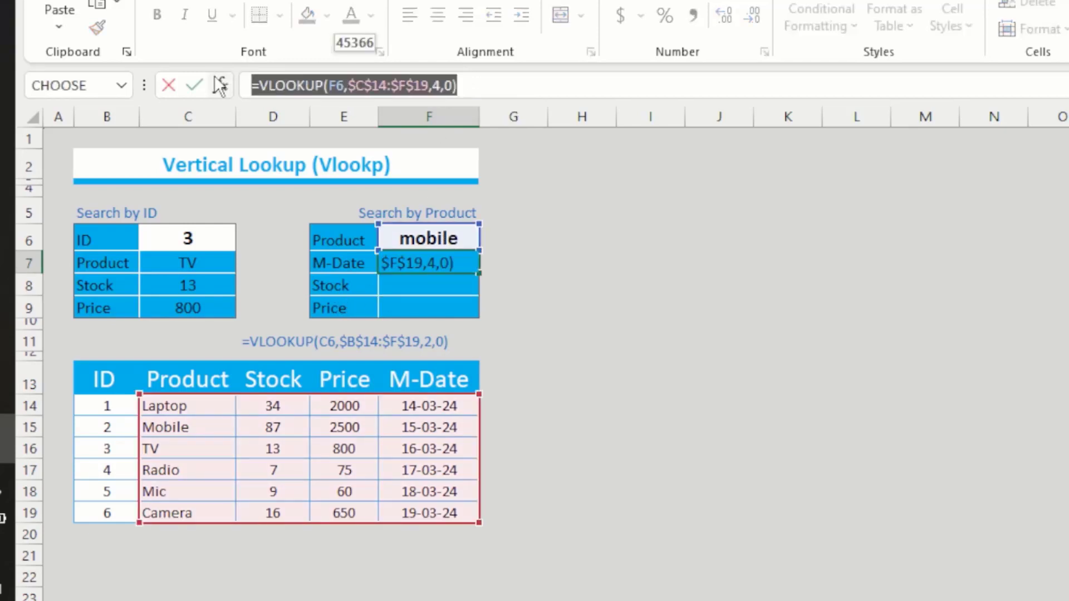
Reuse the copied VLOOKUP formula in Stock cell F8 with column index number 2, giving =VLOOKUP(F6,$C$14:$F$19,2,0)
key(Escape)
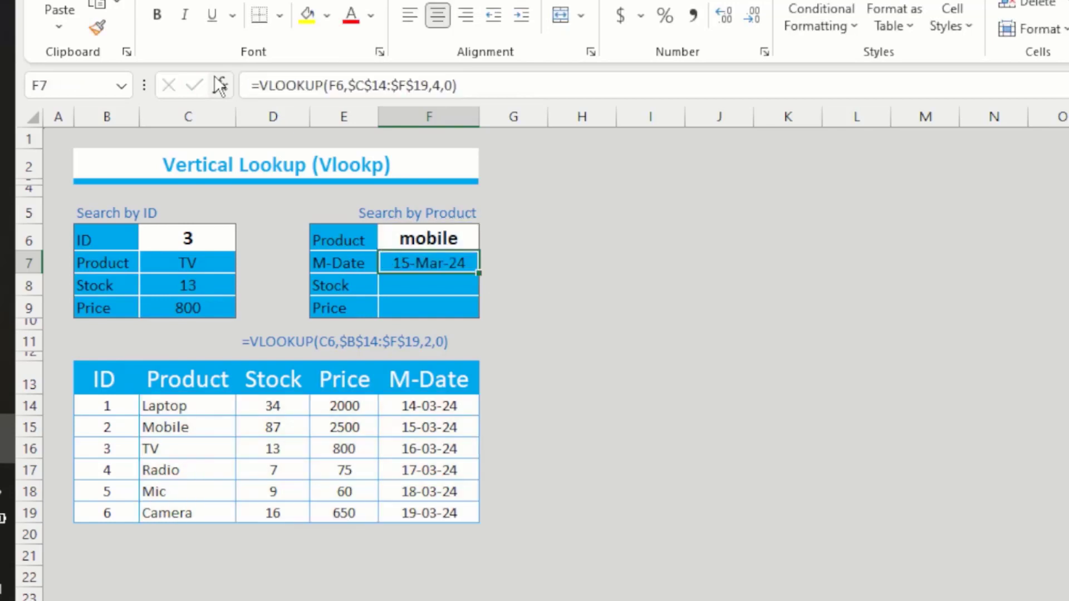
click(404, 283)
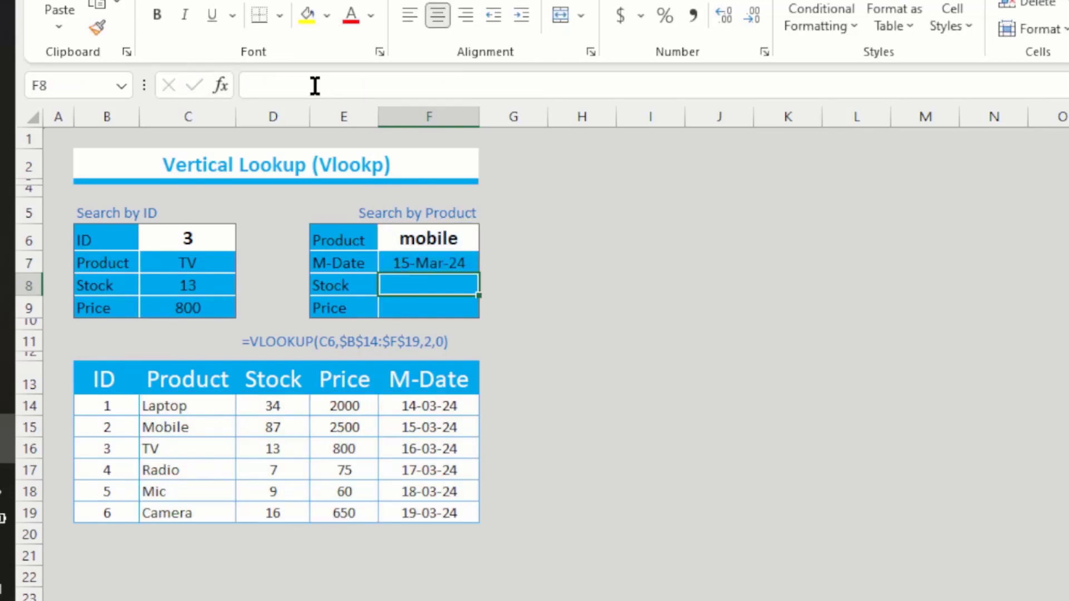
click(299, 81)
key(ctrl+v)
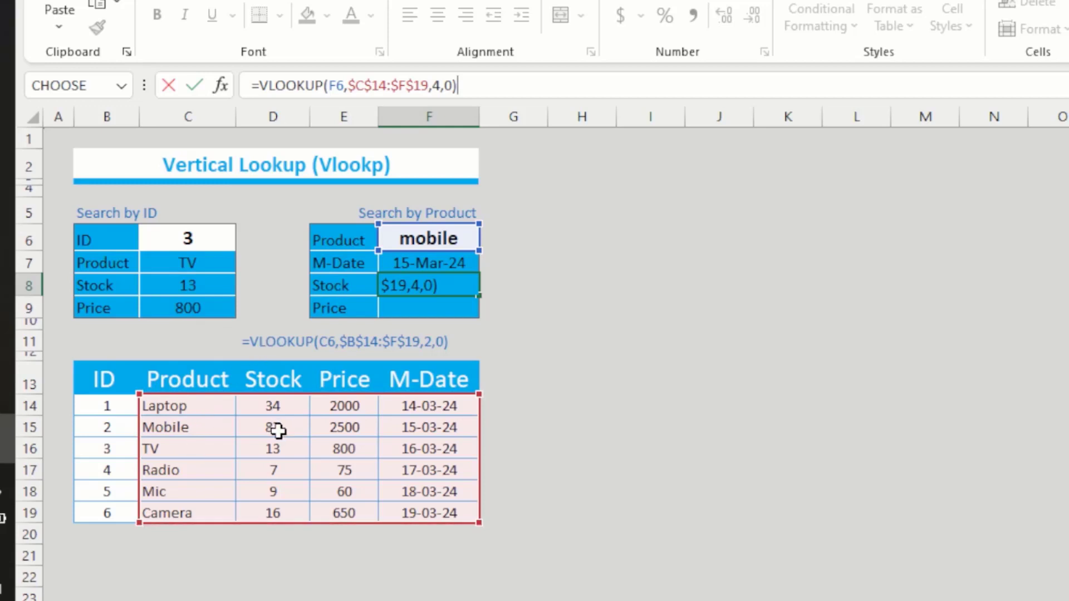
click(441, 87)
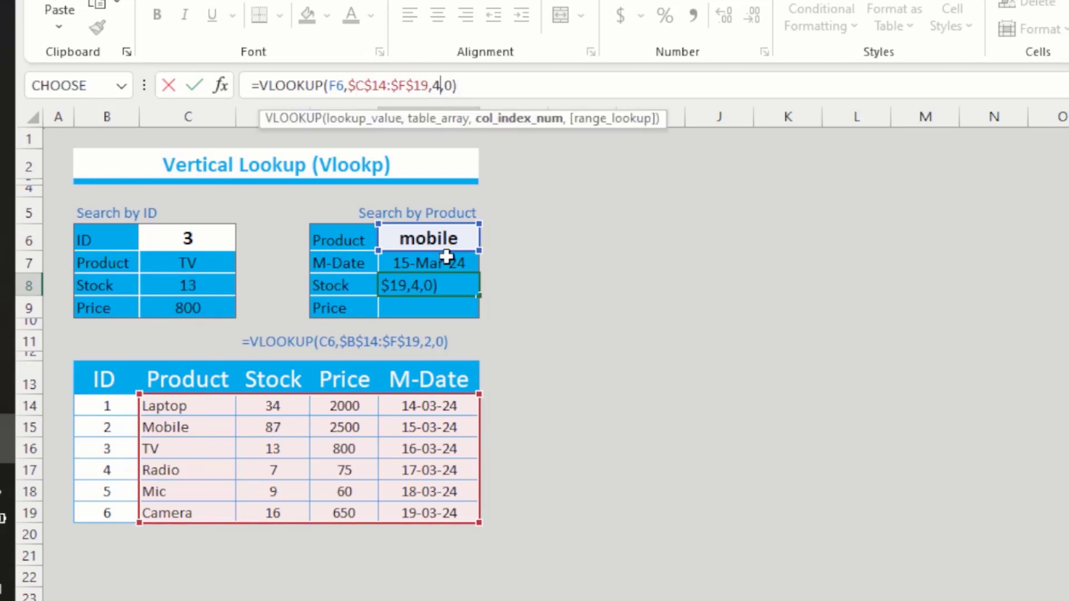
key(BackSpace)
text(2)
key(Return)
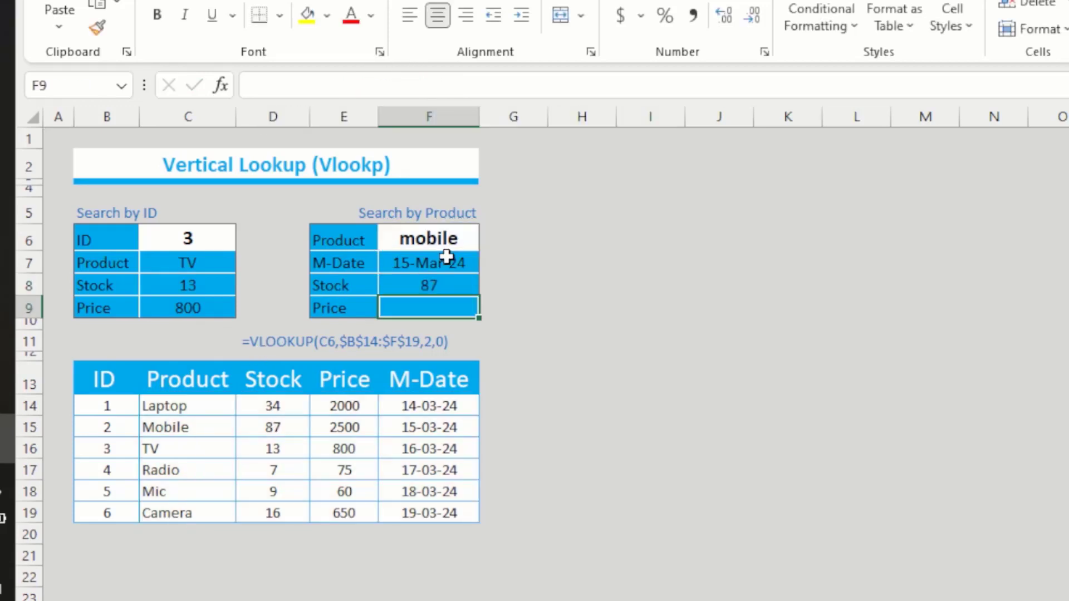
Reuse the copied VLOOKUP formula in Price cell F9 with column index number 3, giving =VLOOKUP(F6,$C$14:$F$19,3,0)
click(338, 82)
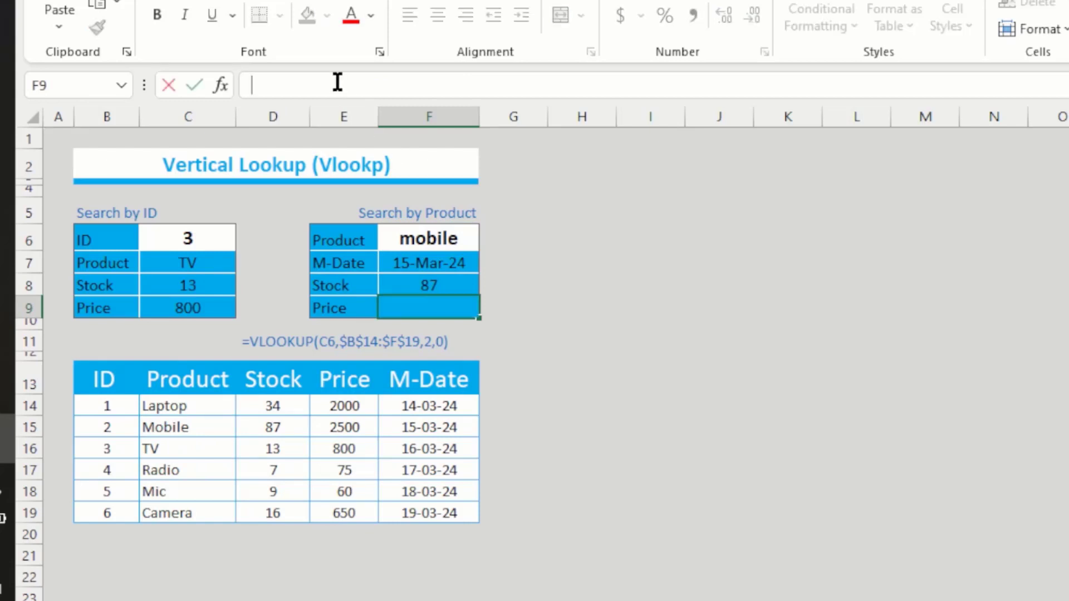
key(ctrl+v)
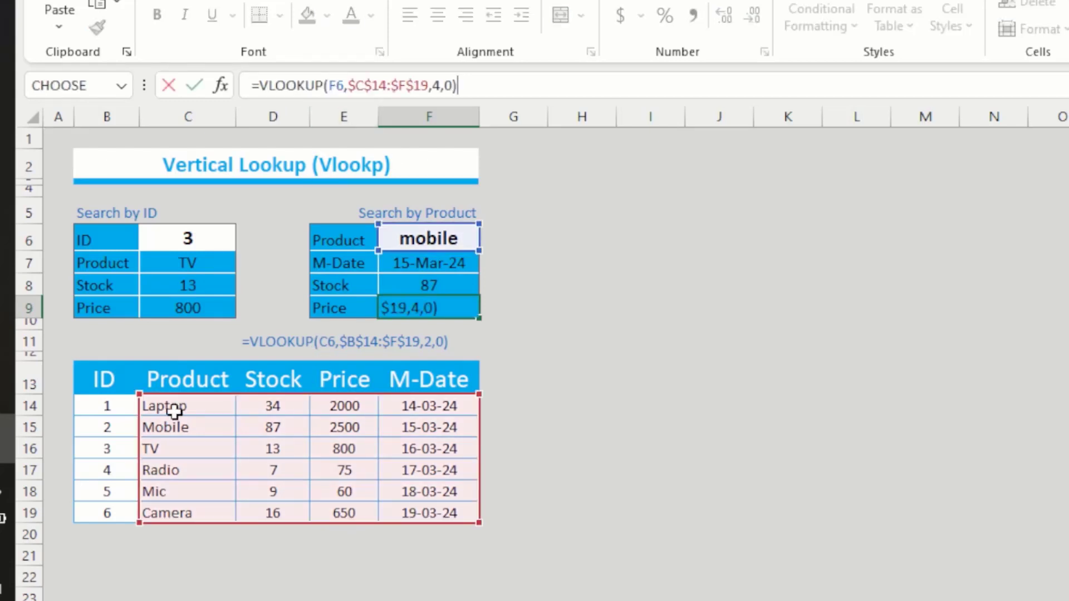
click(435, 85)
key(BackSpace)
text(3)
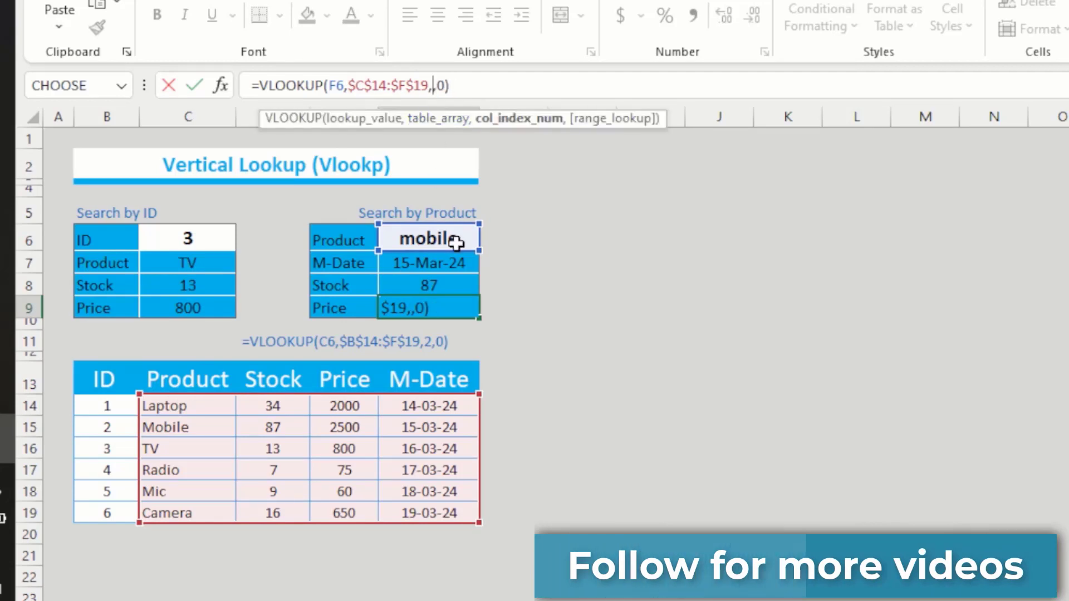
key(Return)
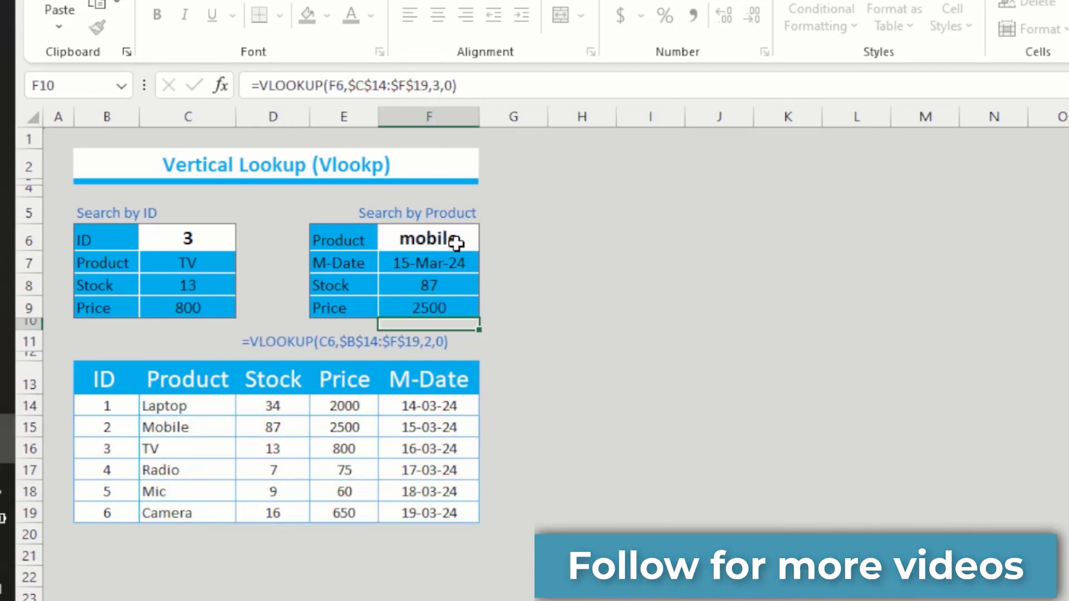
click(587, 315)
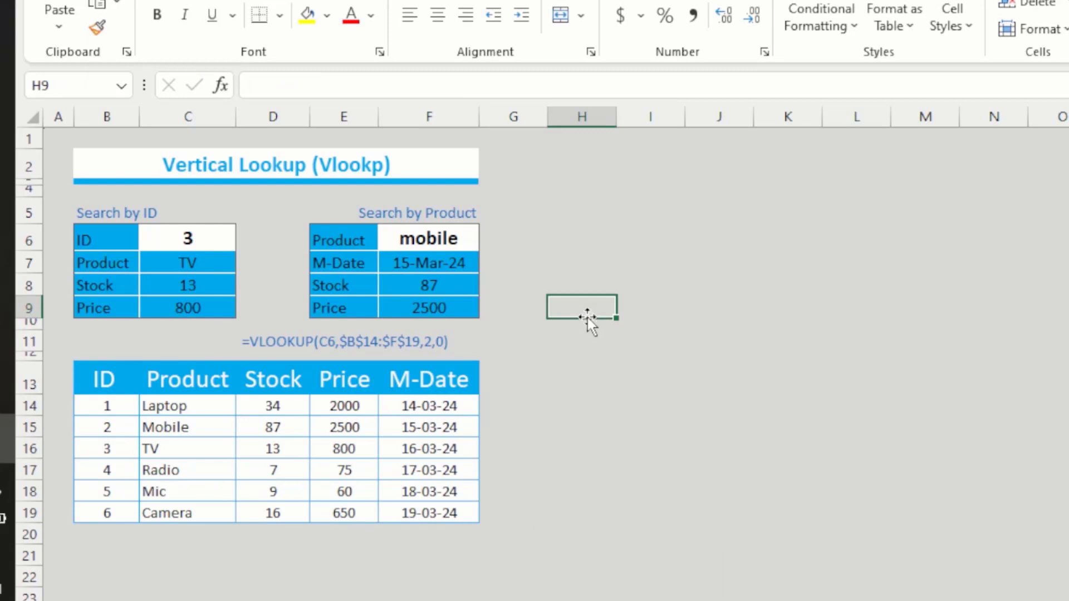
click(257, 342)
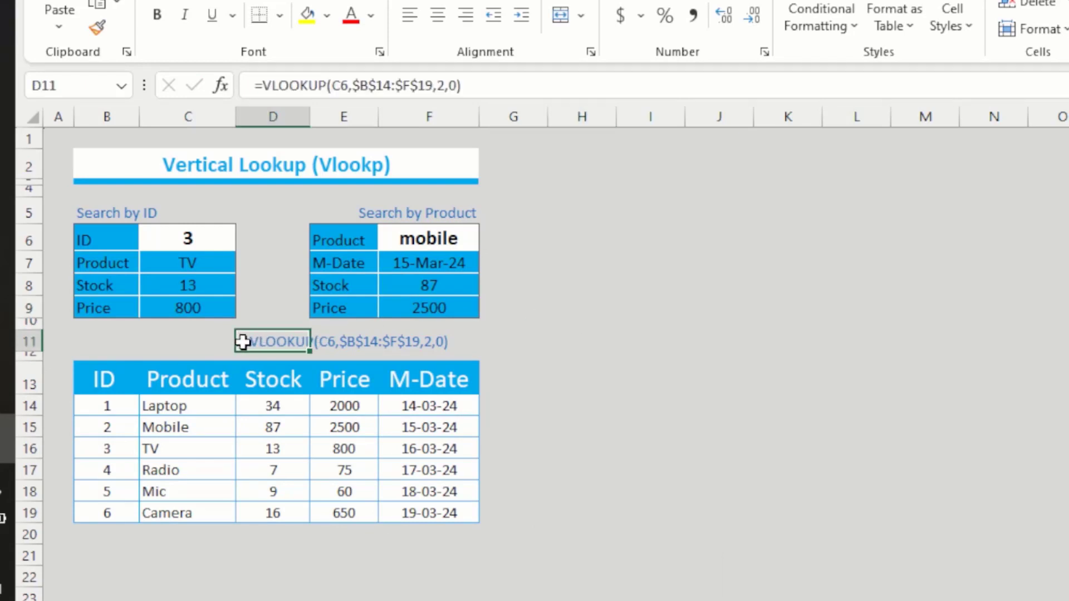
click(527, 327)
drag(509, 339, 204, 341)
click(611, 285)
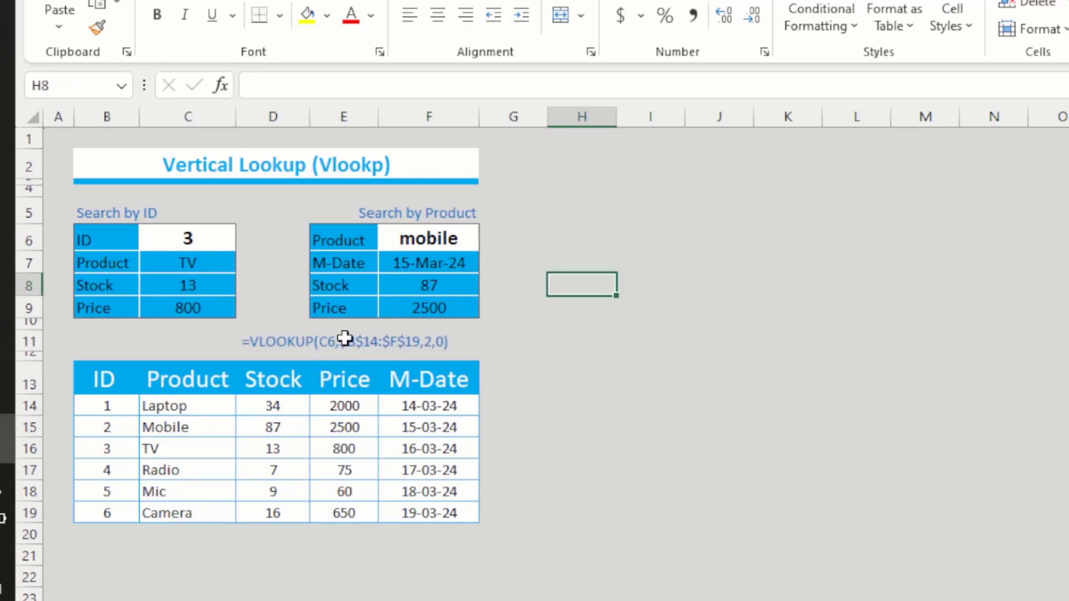
click(345, 339)
click(549, 236)
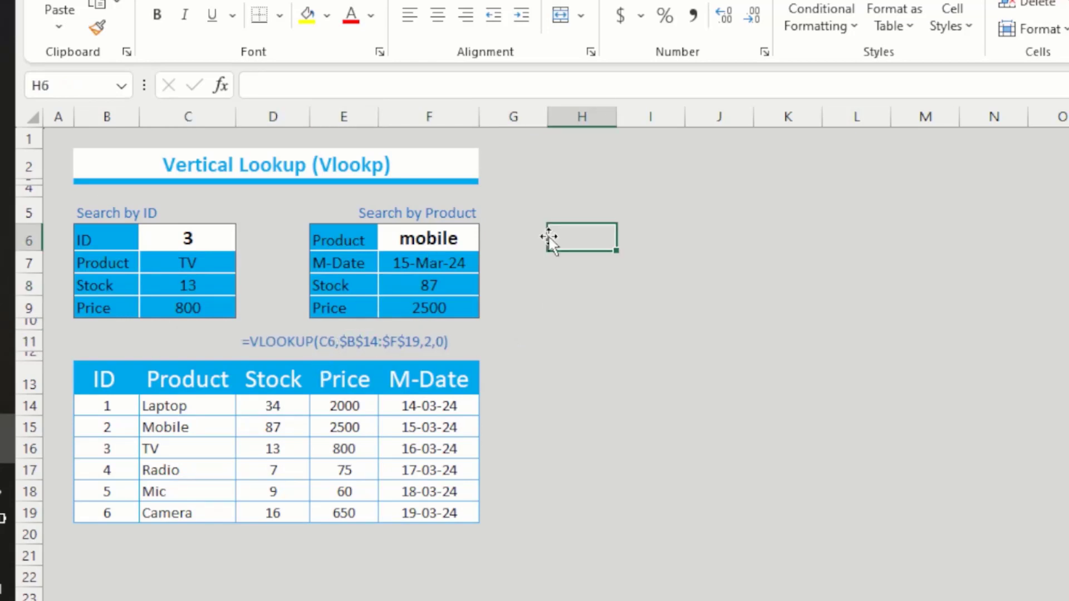
click(522, 217)
click(517, 307)
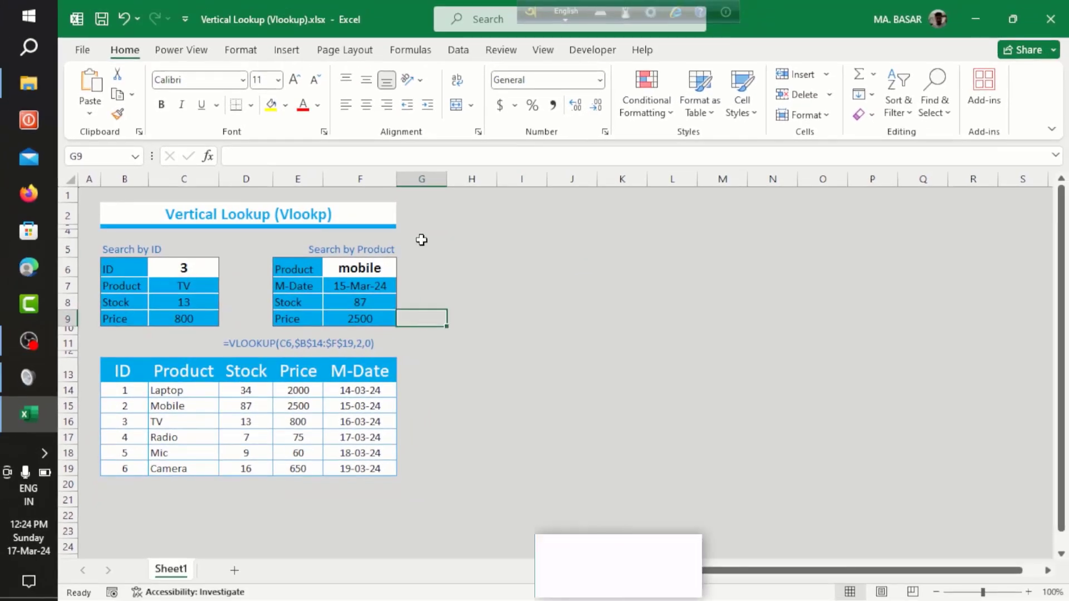